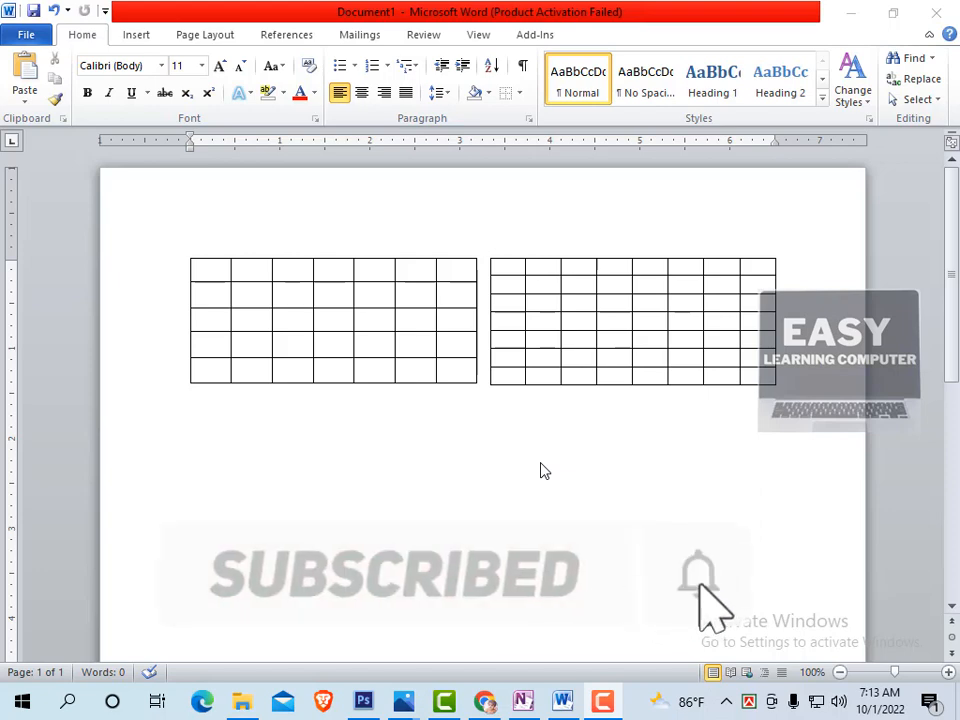
Step: Insert a table with eight columns and four rows on the blank area below the two existing tables
scroll(542, 469, down, 2)
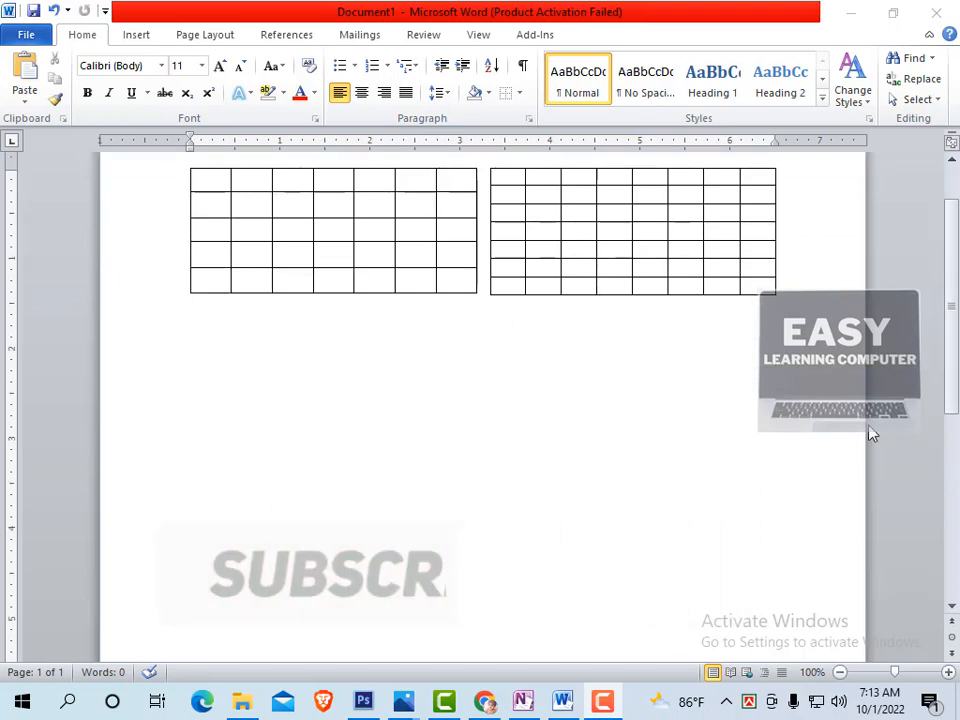
click(338, 502)
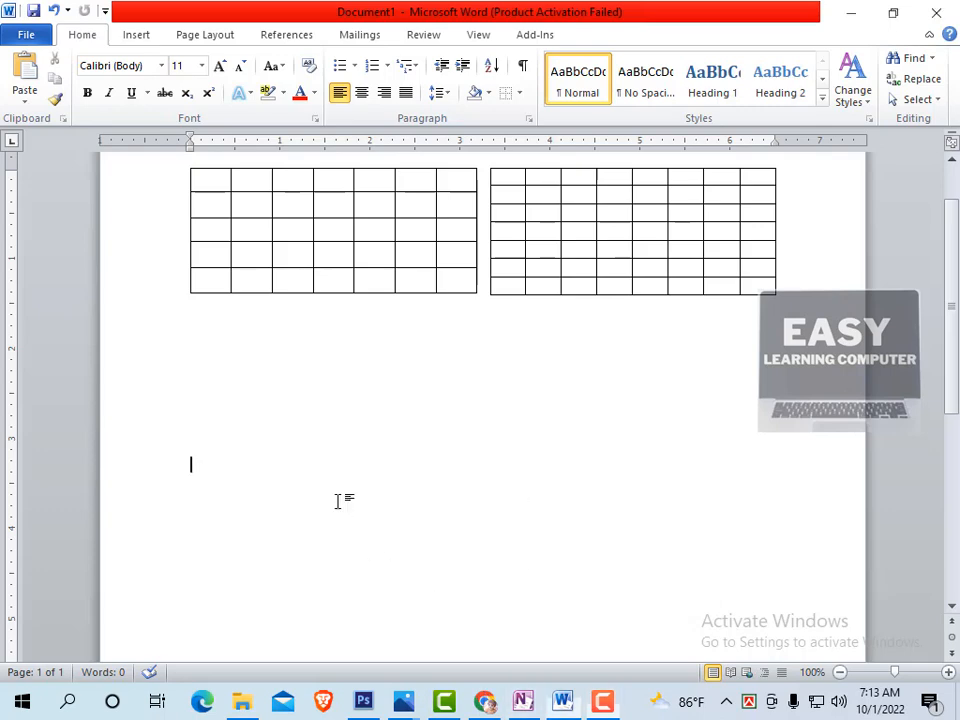
click(135, 34)
click(132, 99)
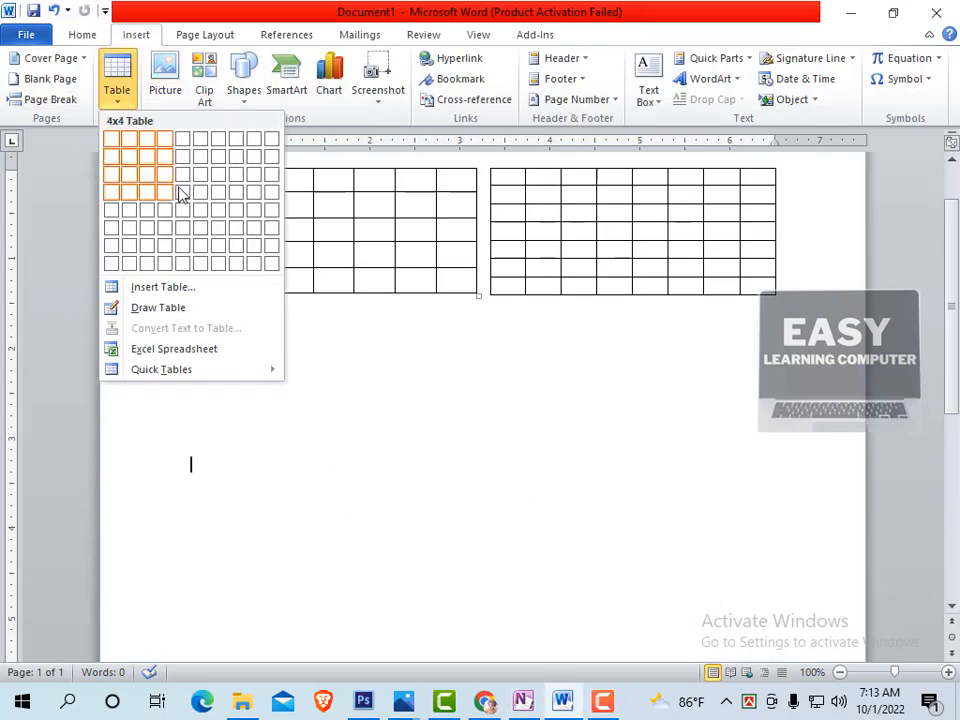
click(236, 198)
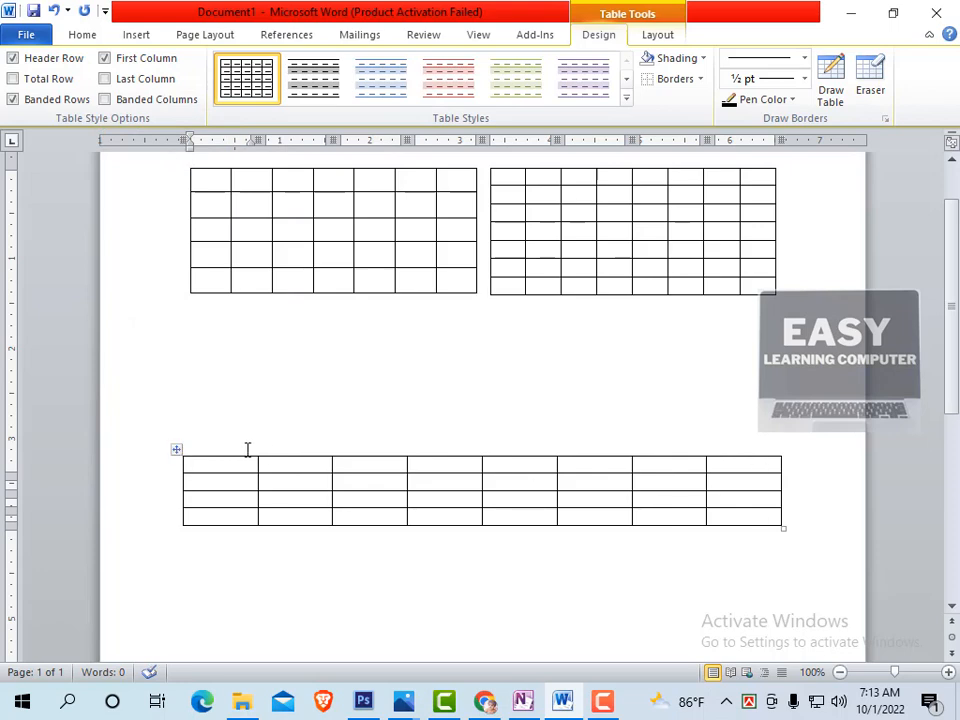
Step: Examine the two side-by-side tables near the top of the page by selecting each one separately
scroll(815, 471, up, 2)
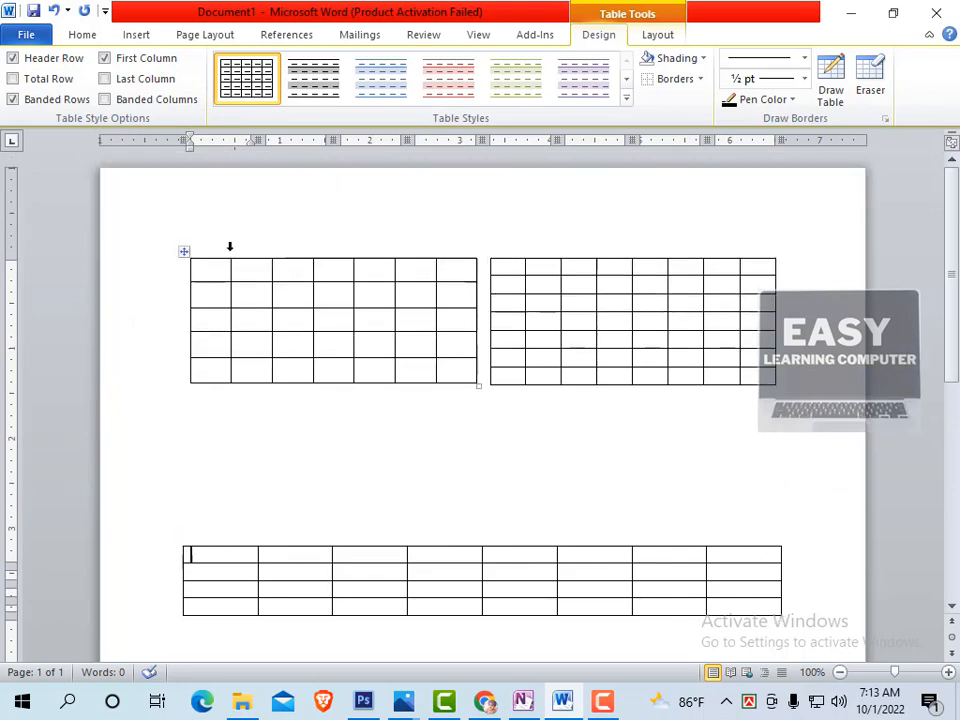
click(484, 255)
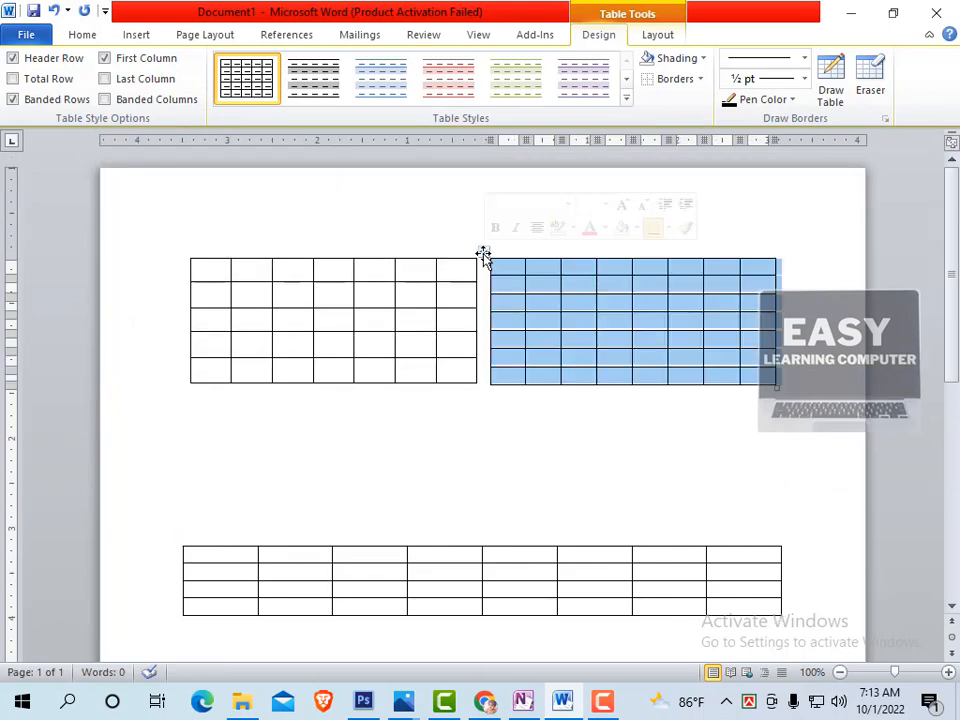
click(363, 295)
click(183, 251)
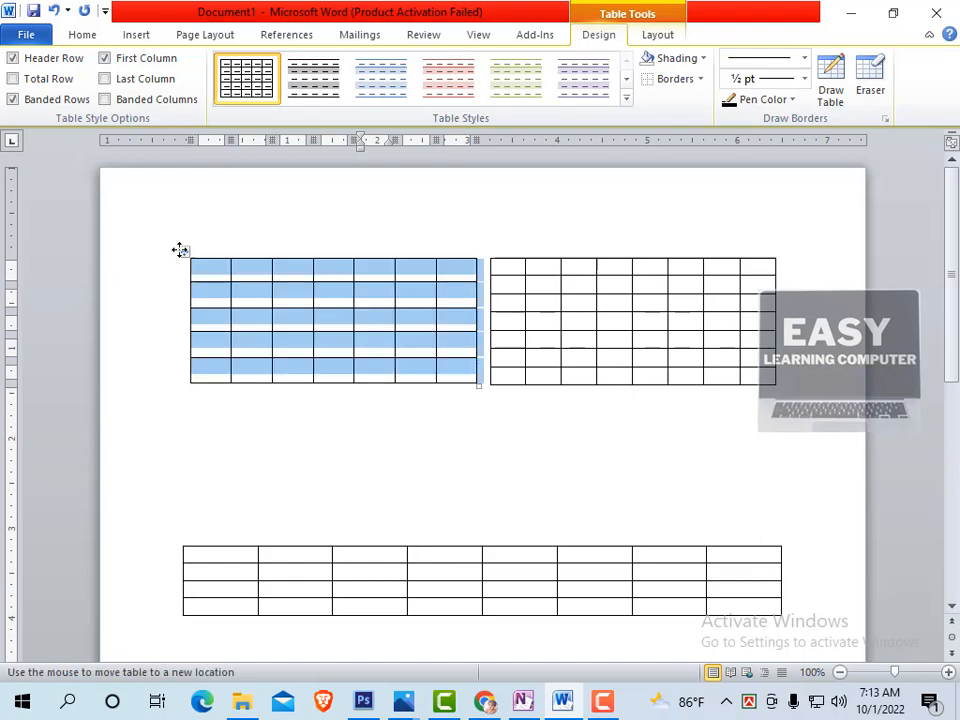
click(645, 341)
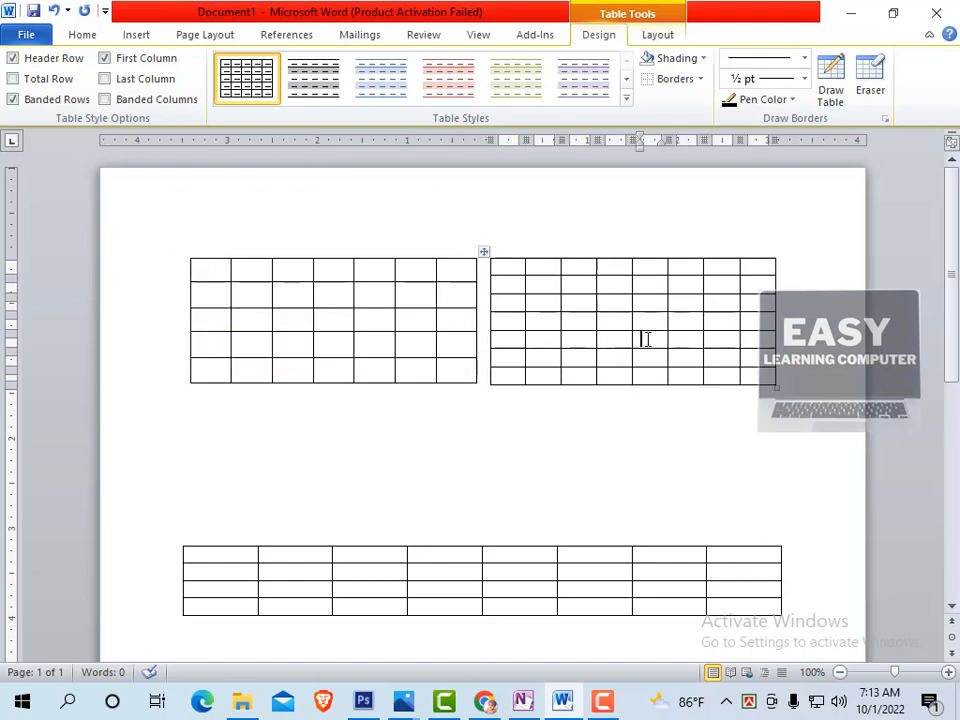
click(528, 302)
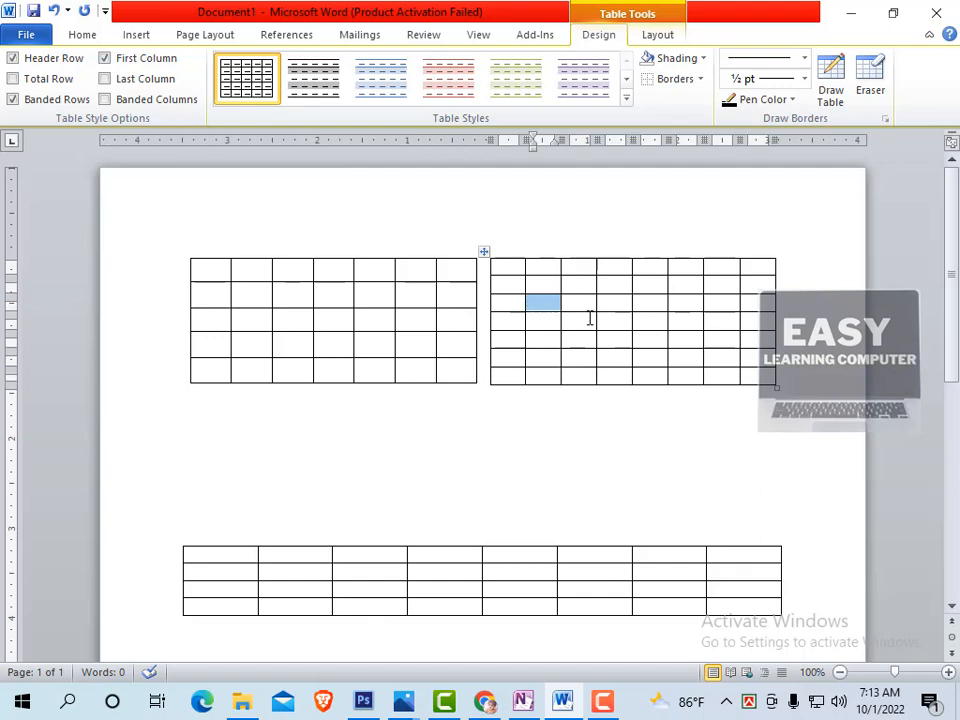
Step: Shrink the new eight-column table to about a third of its width, keeping its row heights
scroll(674, 517, down, 2)
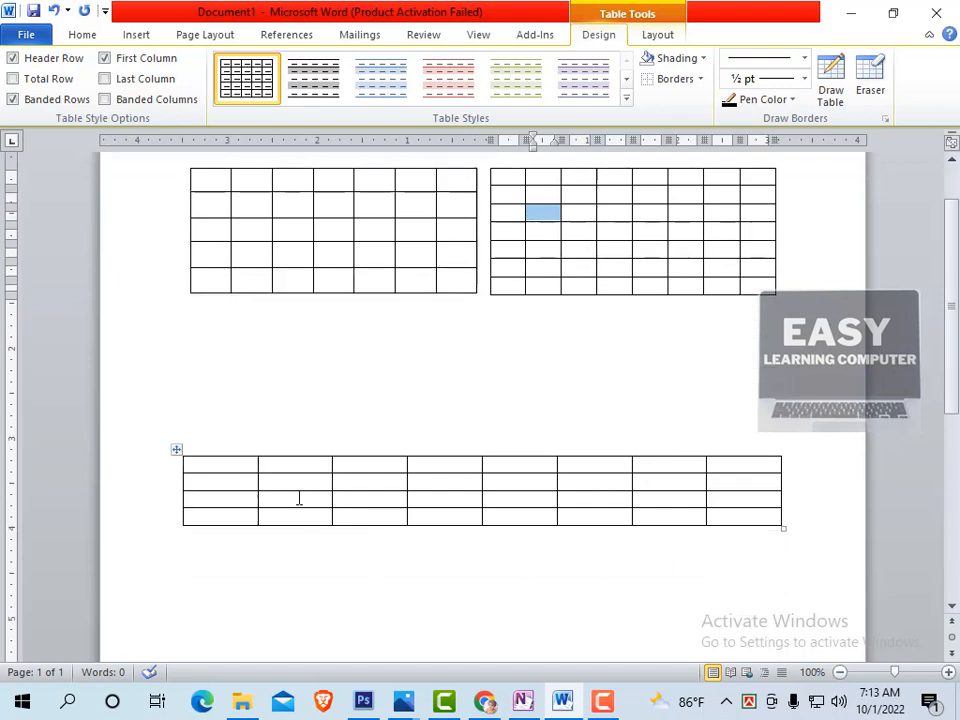
click(593, 621)
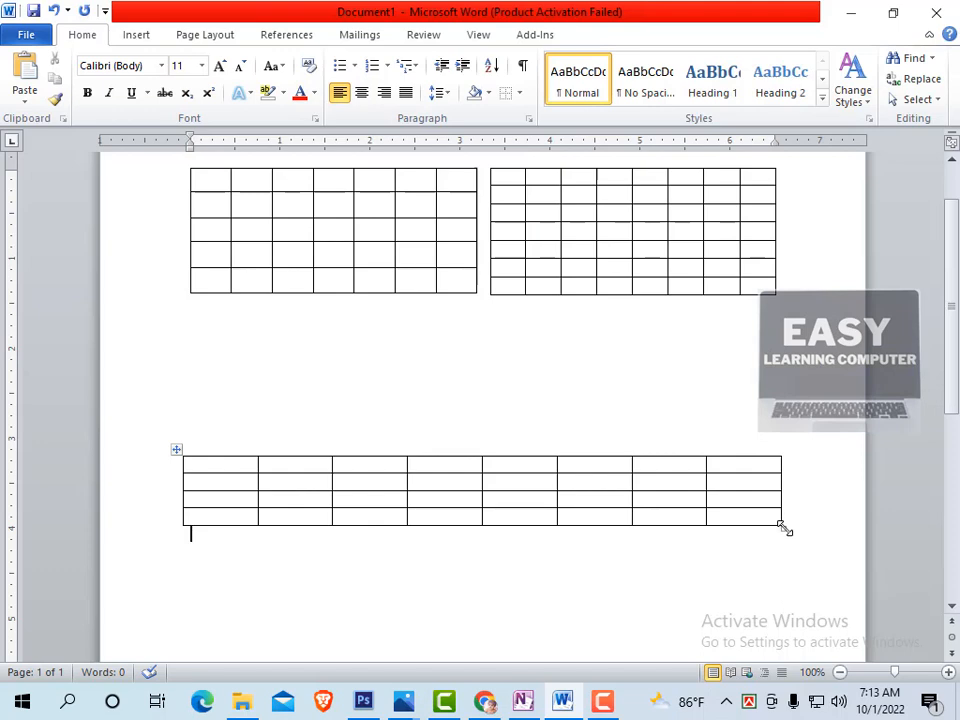
drag(785, 530, 378, 516)
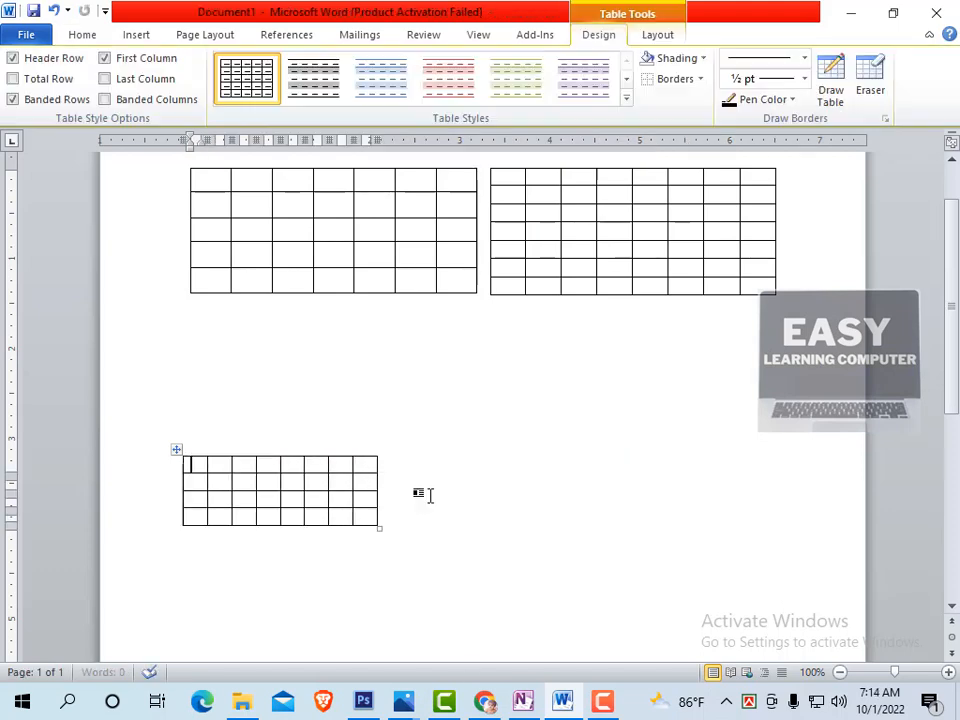
Step: Try to insert a second table directly beside the narrowed eight-column table
click(435, 490)
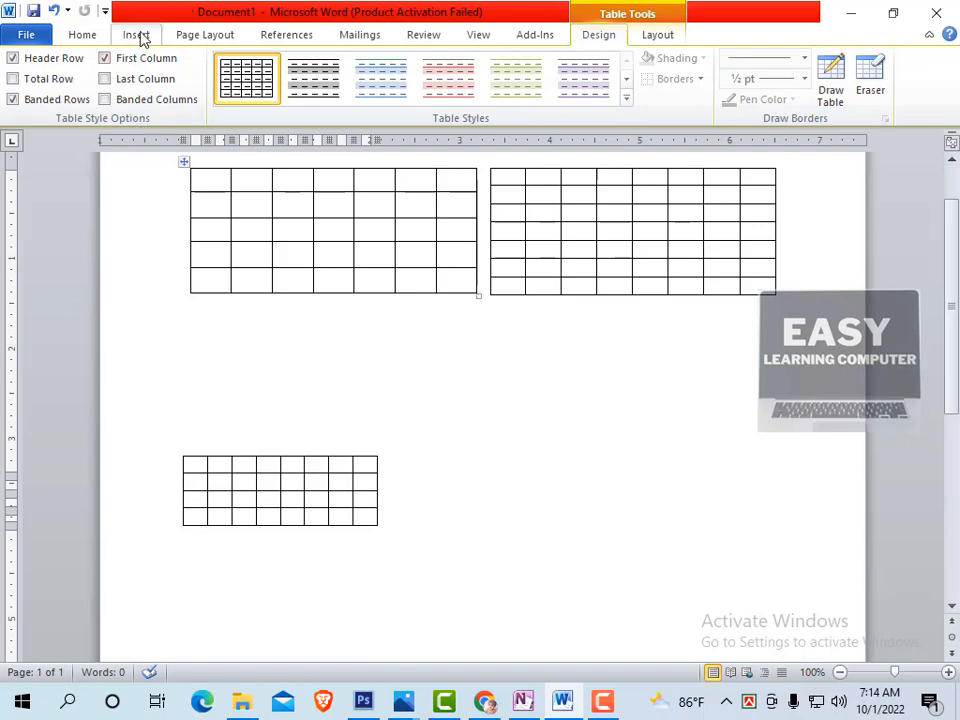
click(139, 35)
click(118, 100)
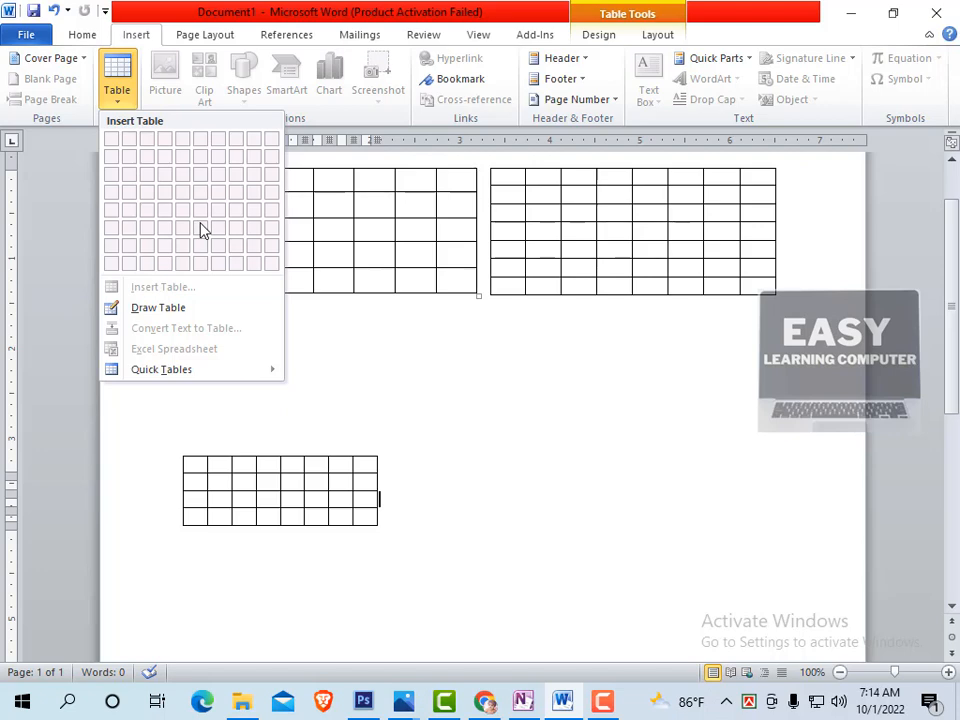
click(463, 446)
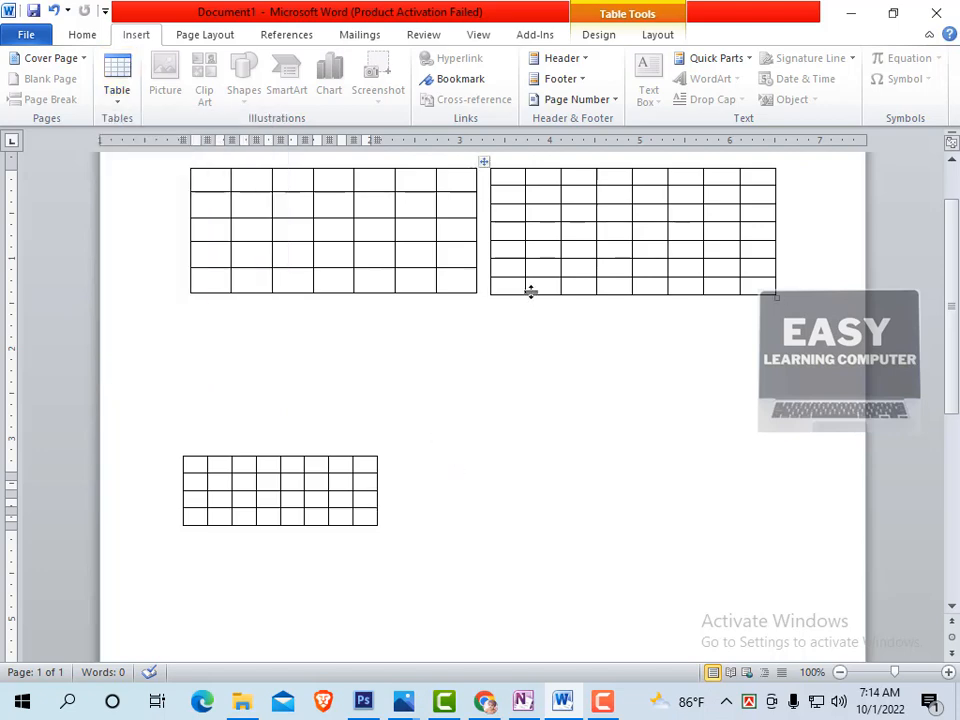
scroll(531, 291, up, 1)
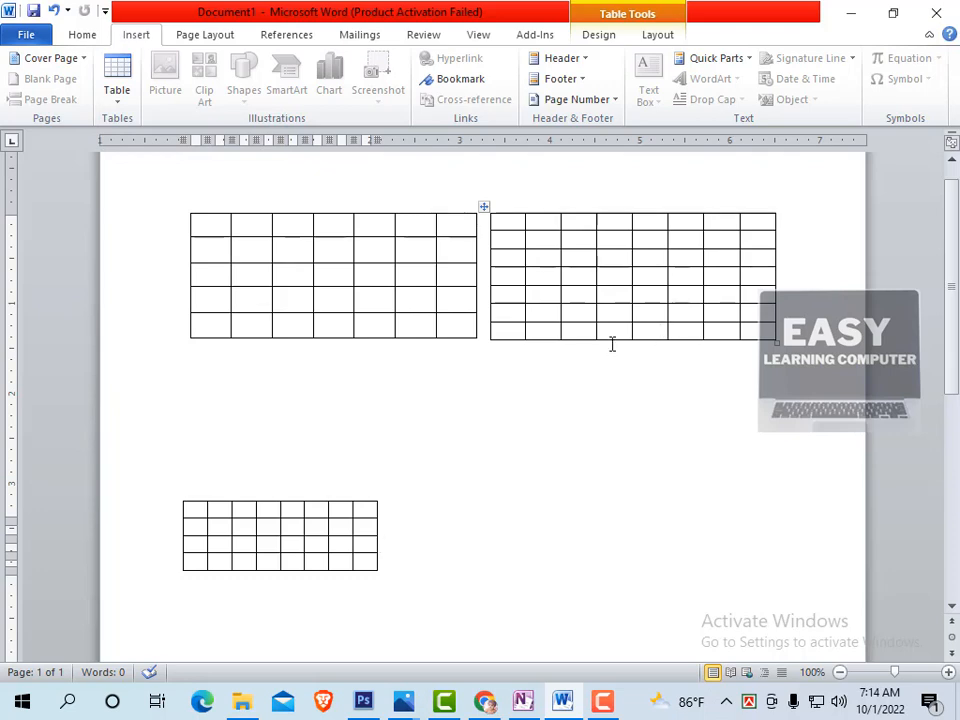
click(388, 274)
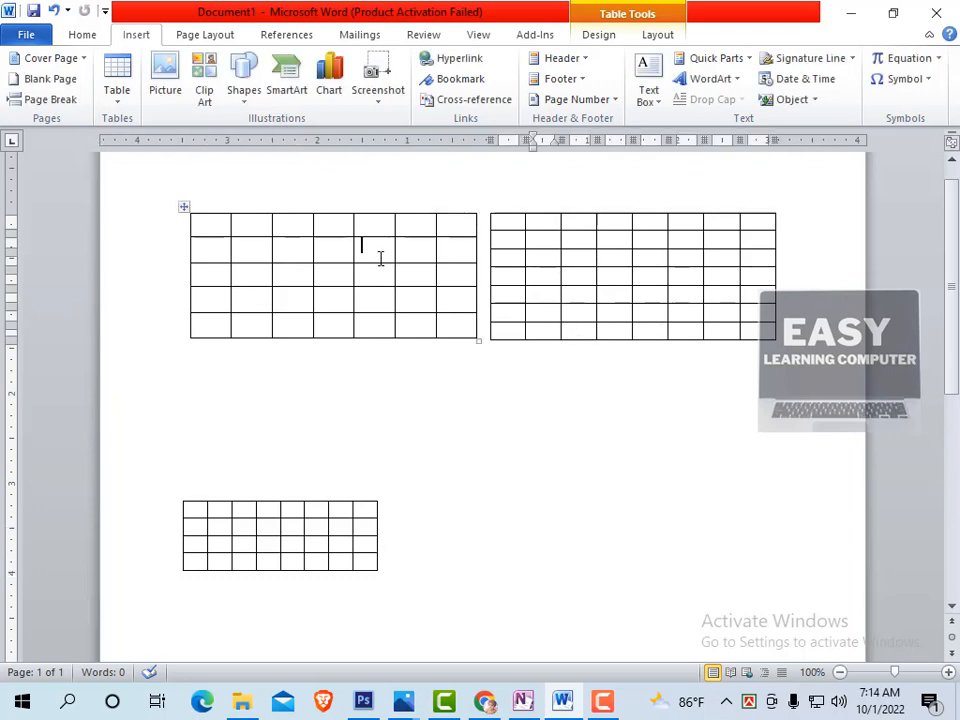
click(531, 260)
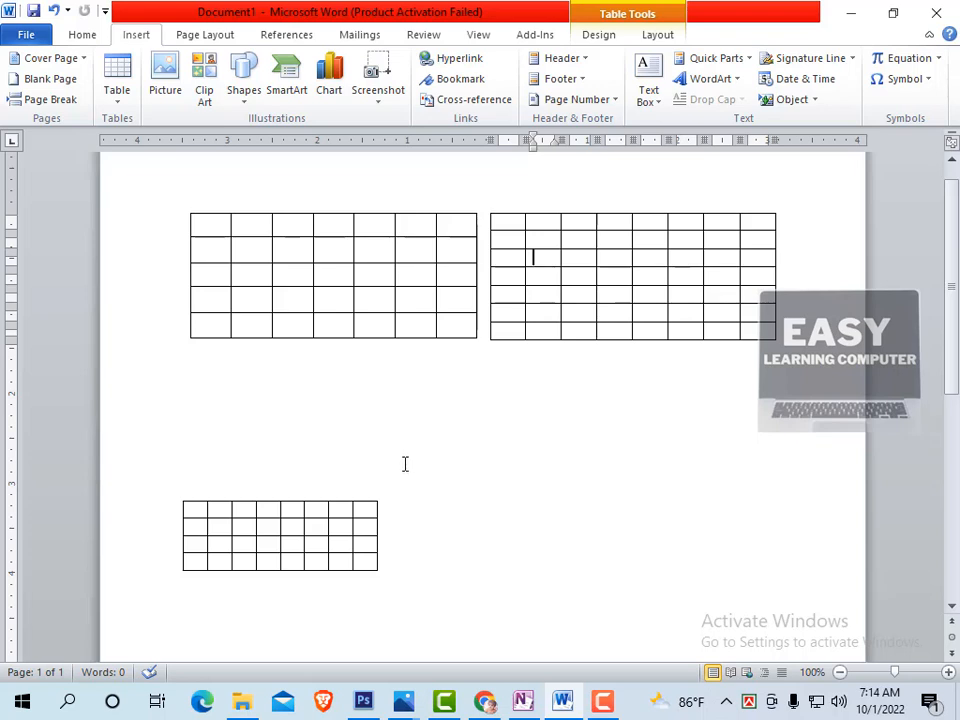
click(336, 245)
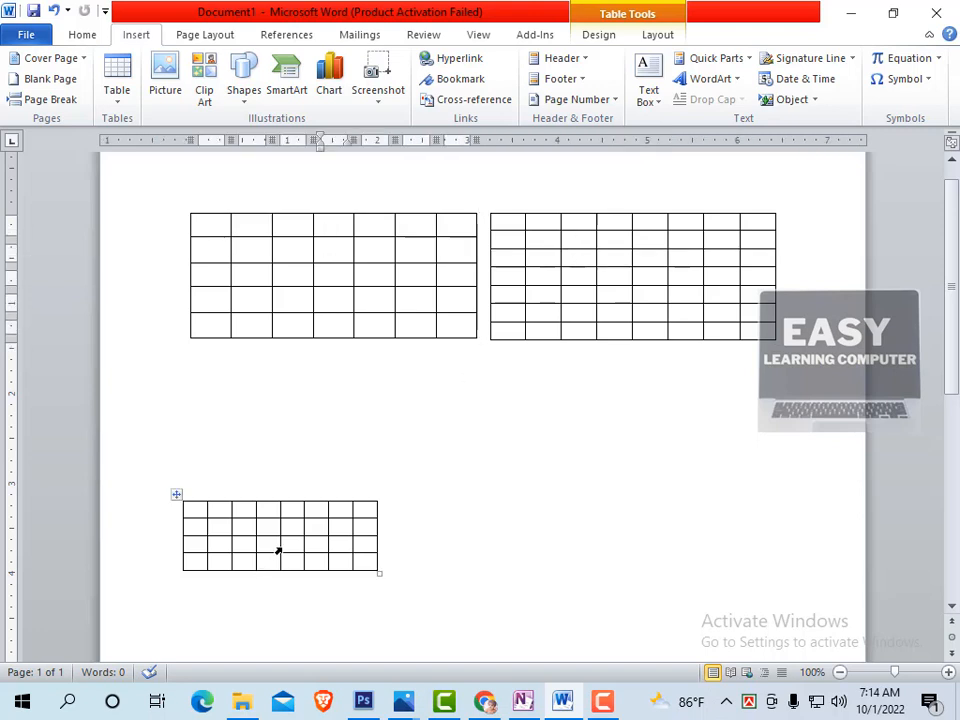
Step: Delete the small eight-column table and insert a table with two columns and one row below the existing tables
click(176, 495)
key(BackSpace)
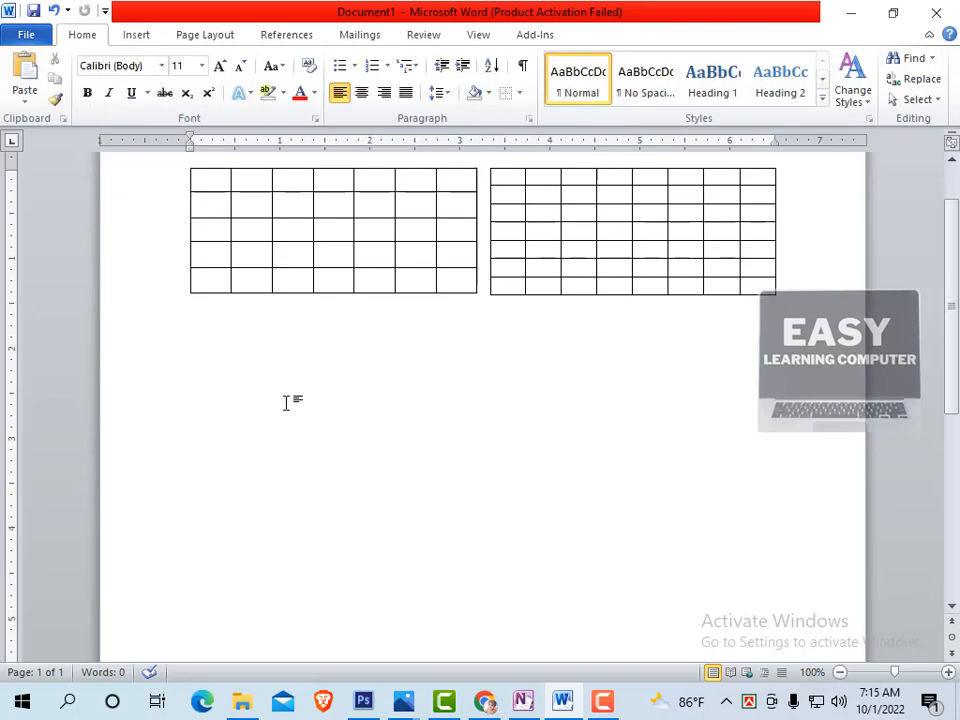
click(123, 35)
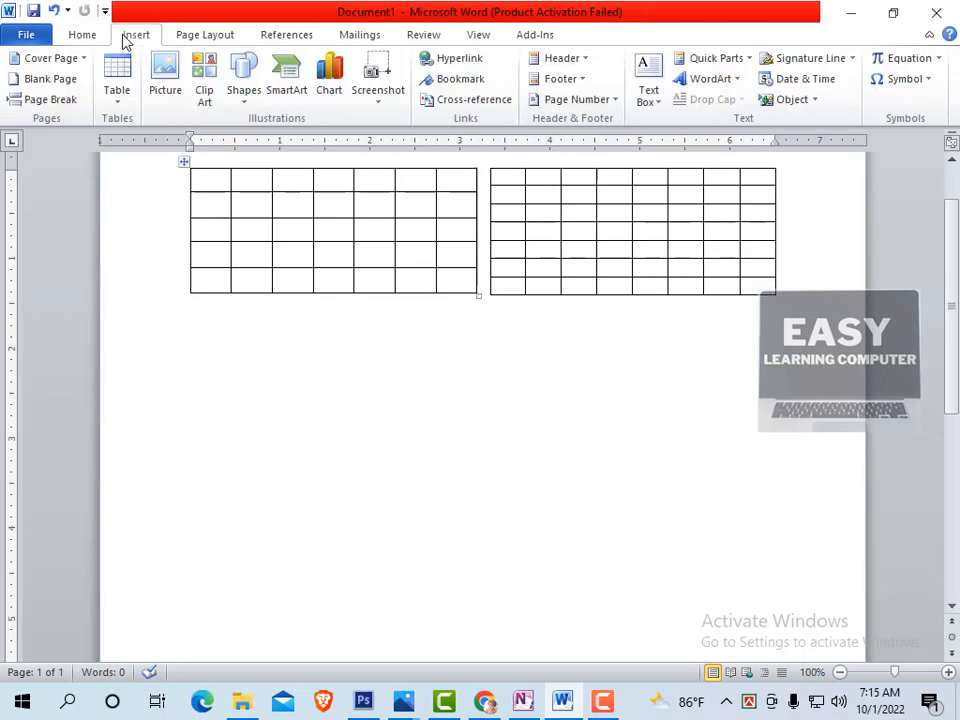
click(117, 90)
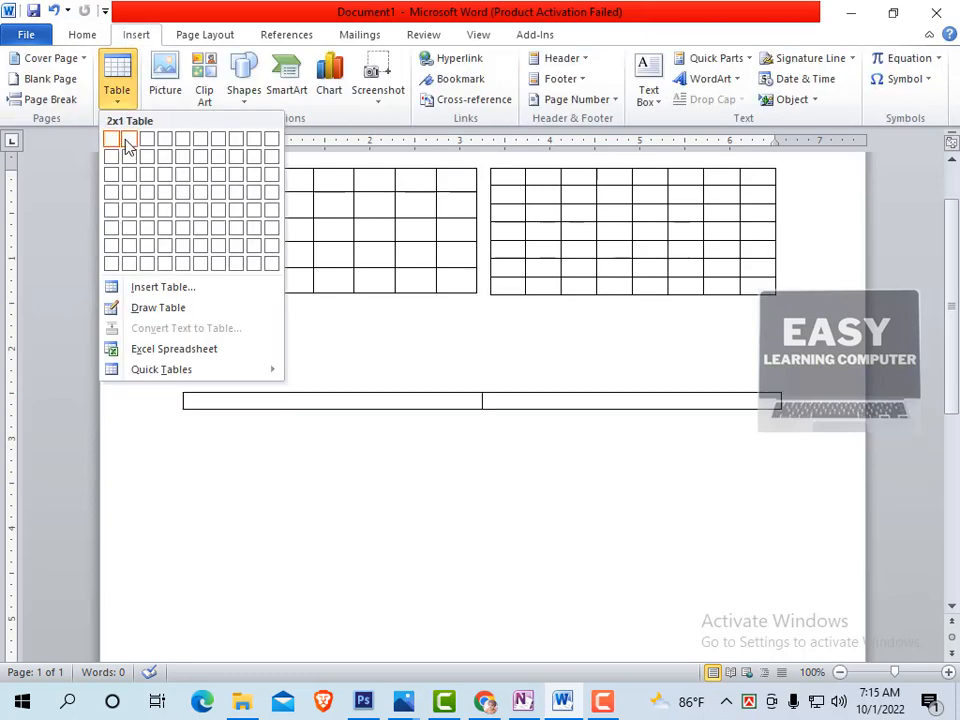
click(127, 142)
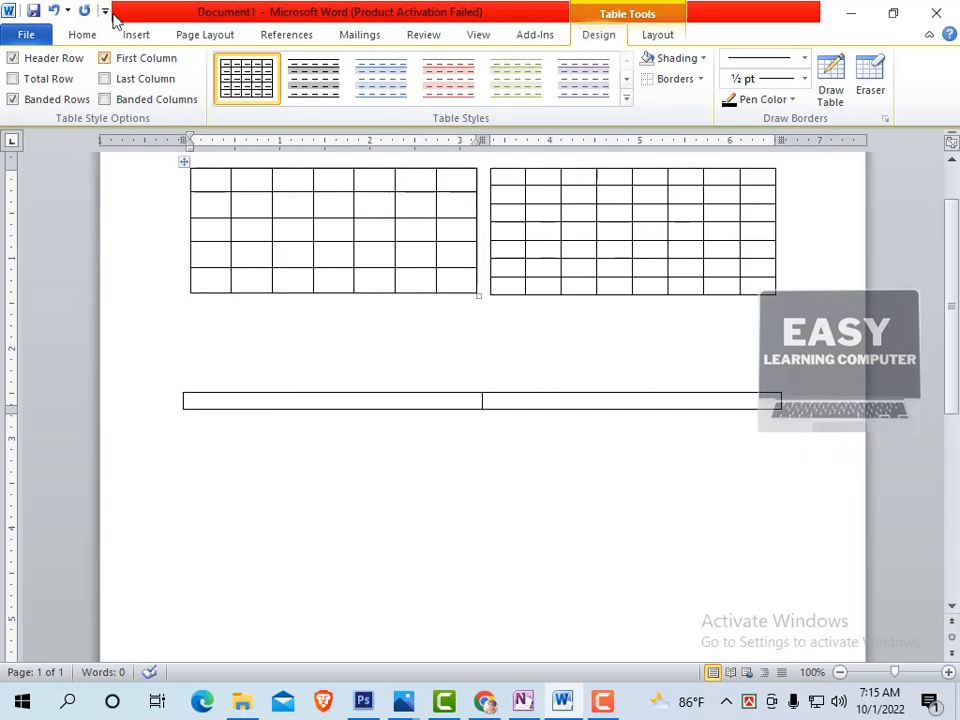
Step: Insert a nested table with 5 columns and 4 rows in the first cell of the two-column table
click(137, 36)
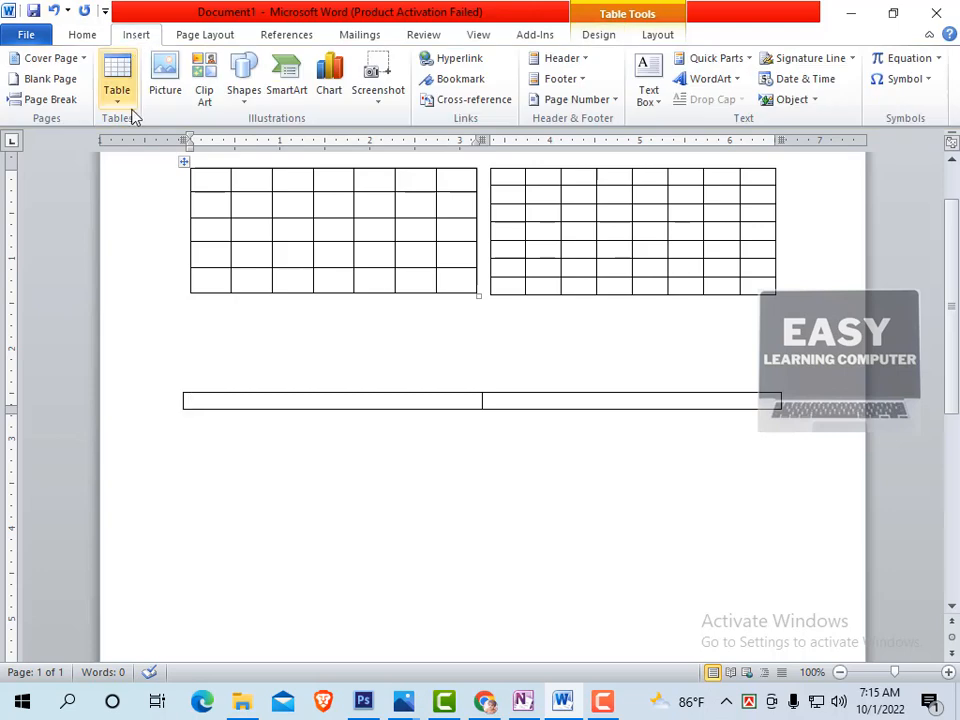
click(118, 100)
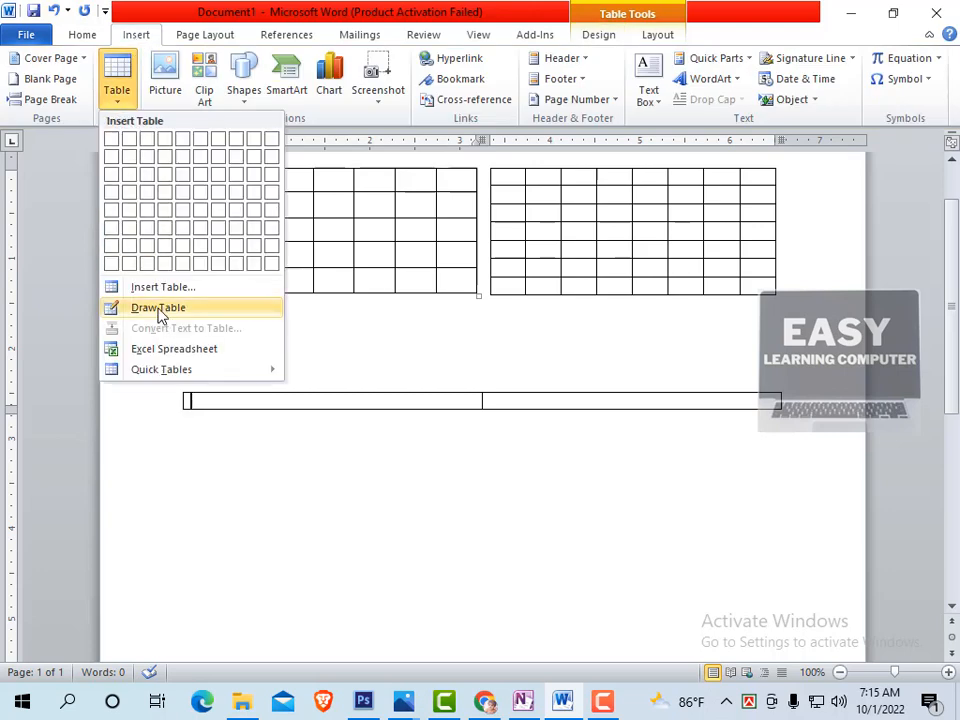
click(135, 288)
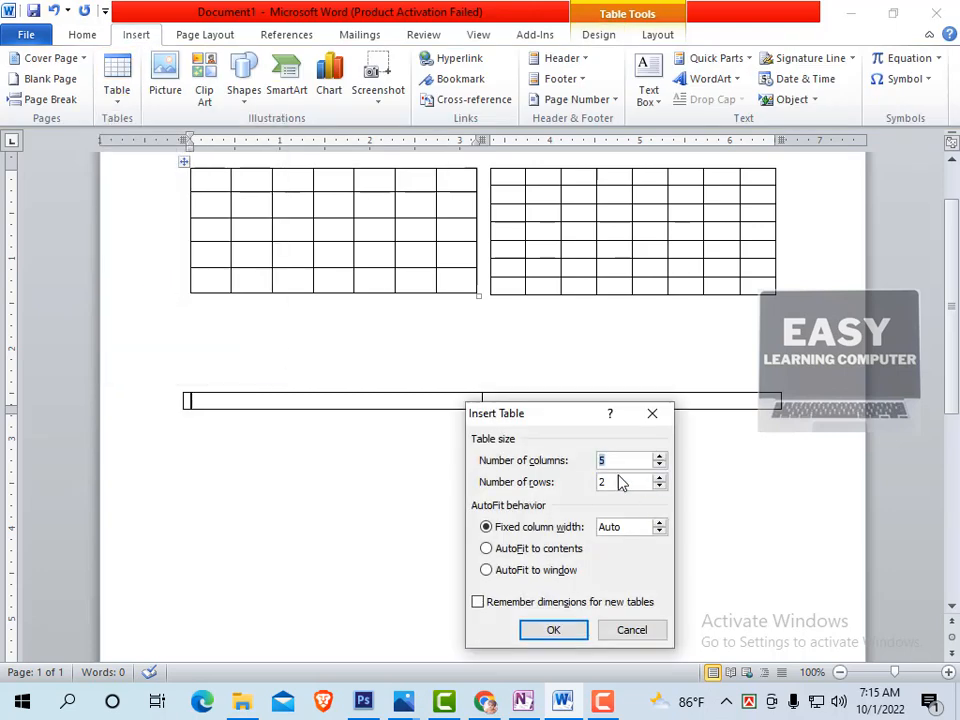
click(659, 477)
click(553, 629)
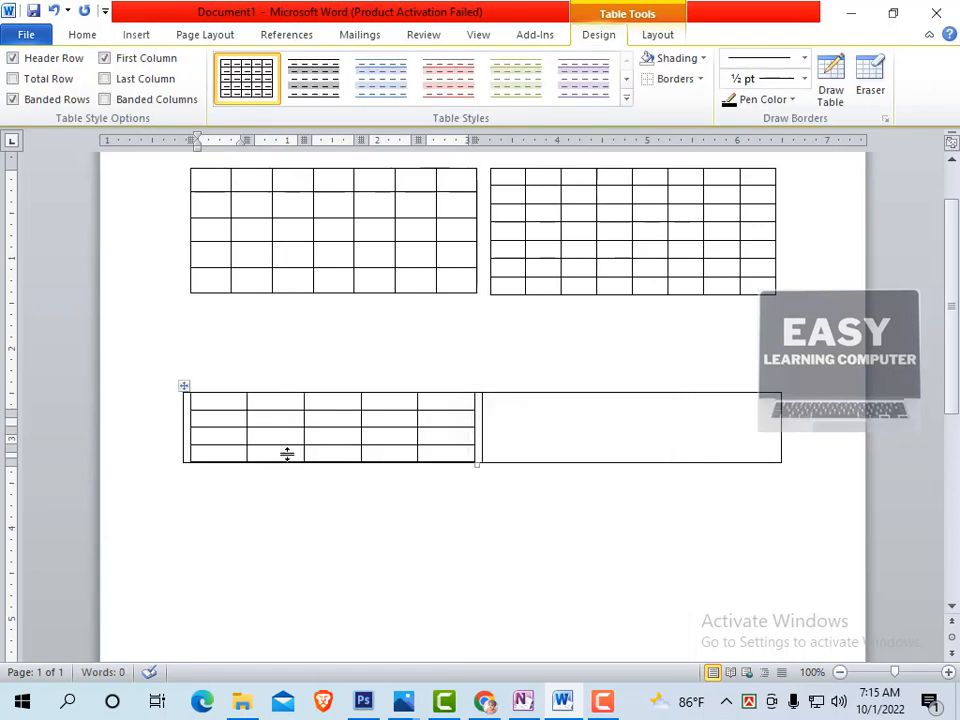
Step: Insert a nested table with 5 columns and 4 rows in the second cell of the two-column table
click(629, 425)
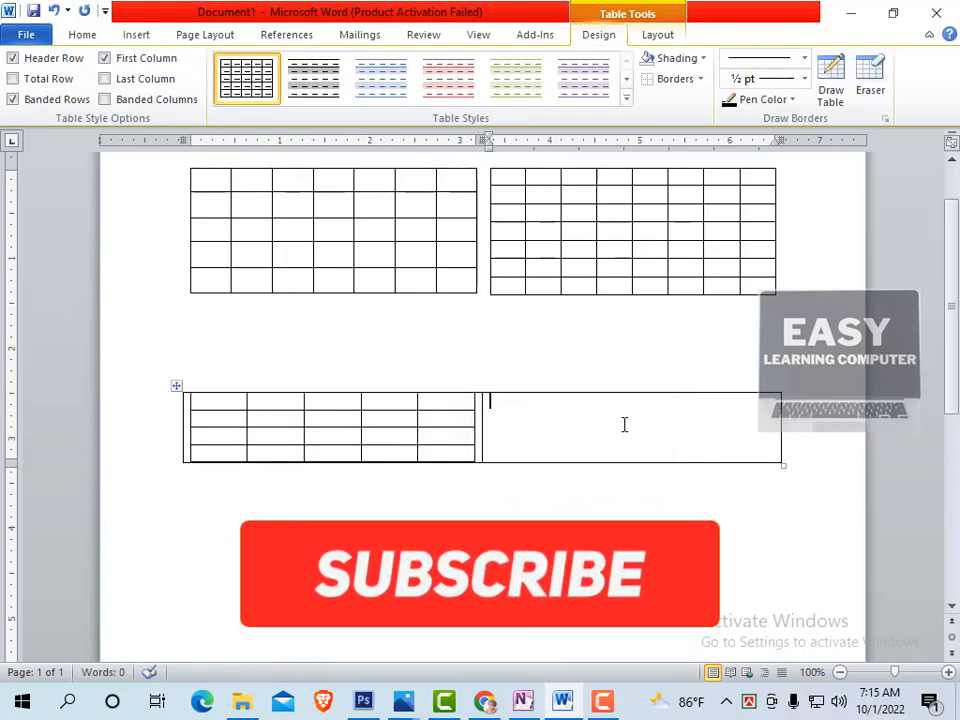
click(145, 33)
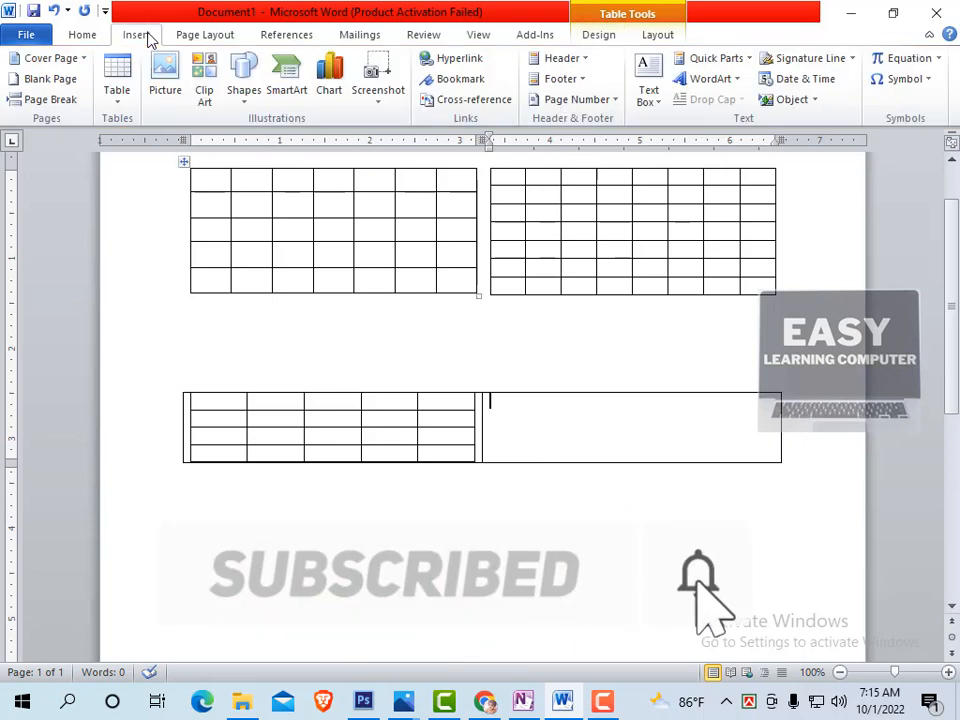
click(117, 98)
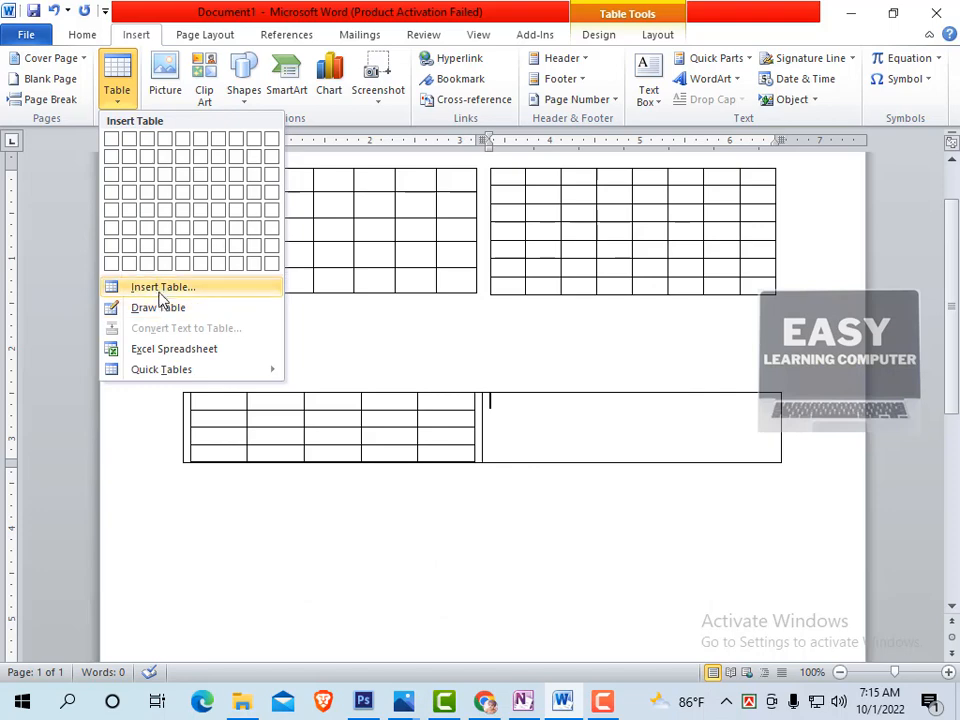
click(160, 289)
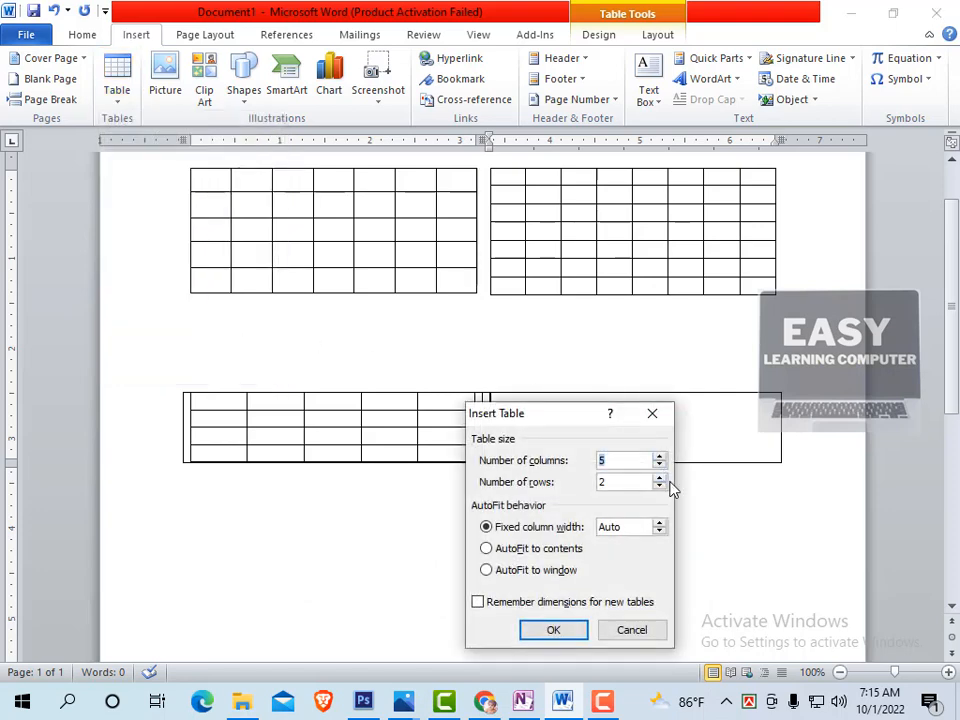
click(568, 630)
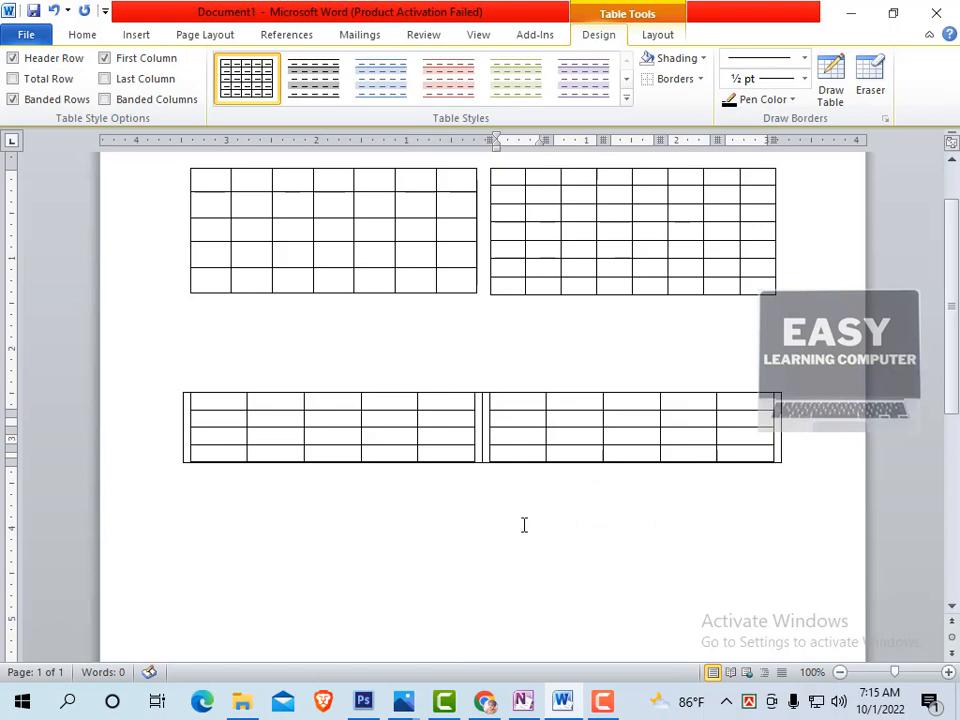
Step: Remove all borders from the outer two-column table that holds the two nested 5-column, 4-row tables
click(256, 418)
click(636, 420)
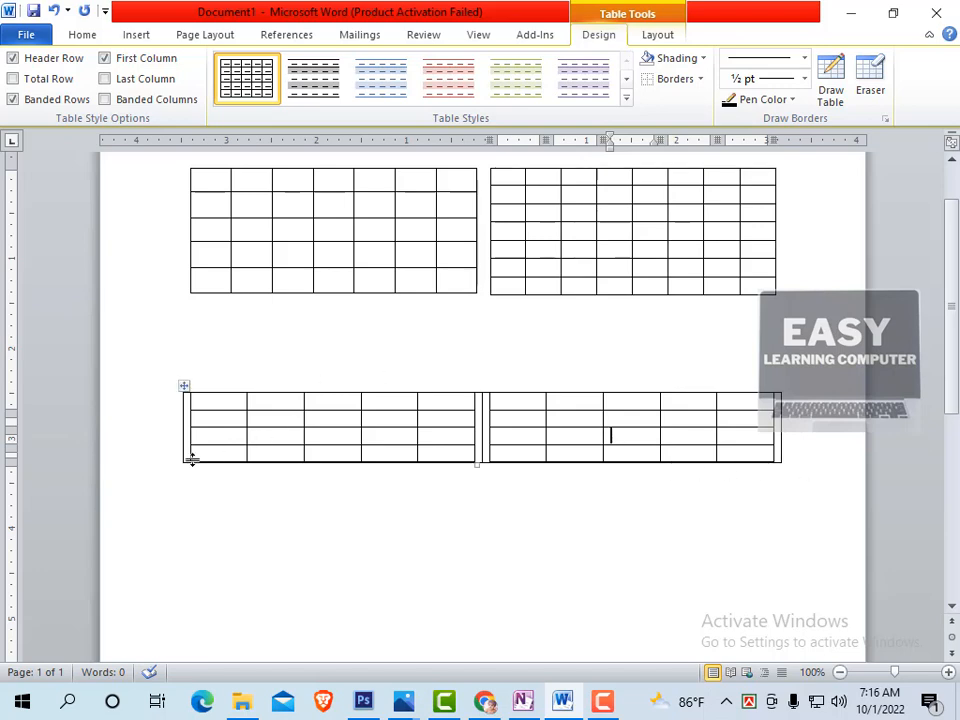
click(213, 437)
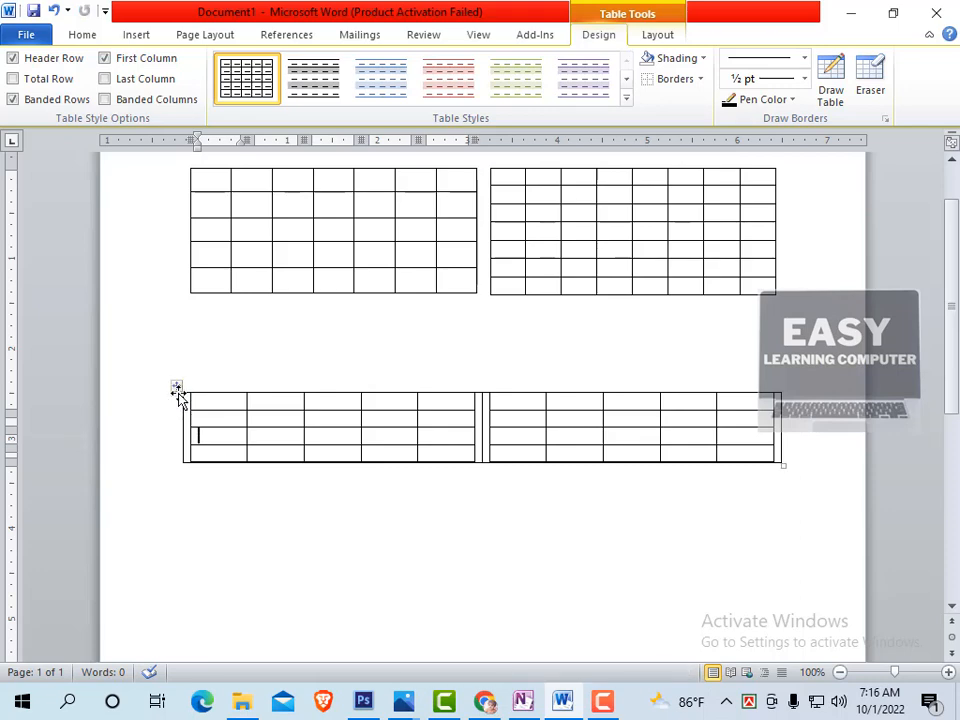
click(175, 387)
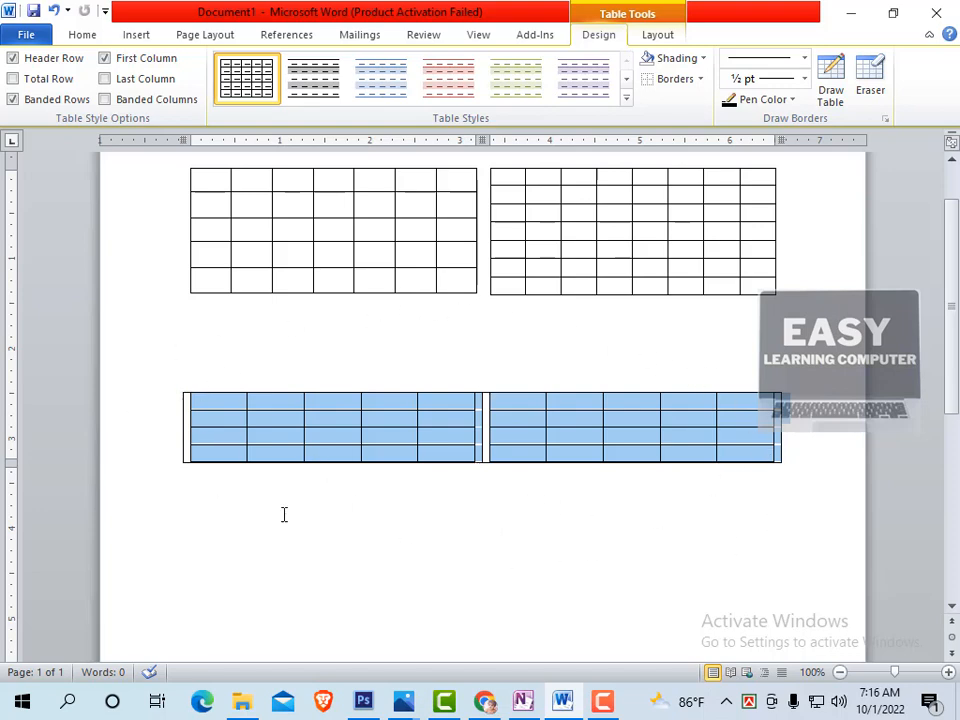
click(700, 79)
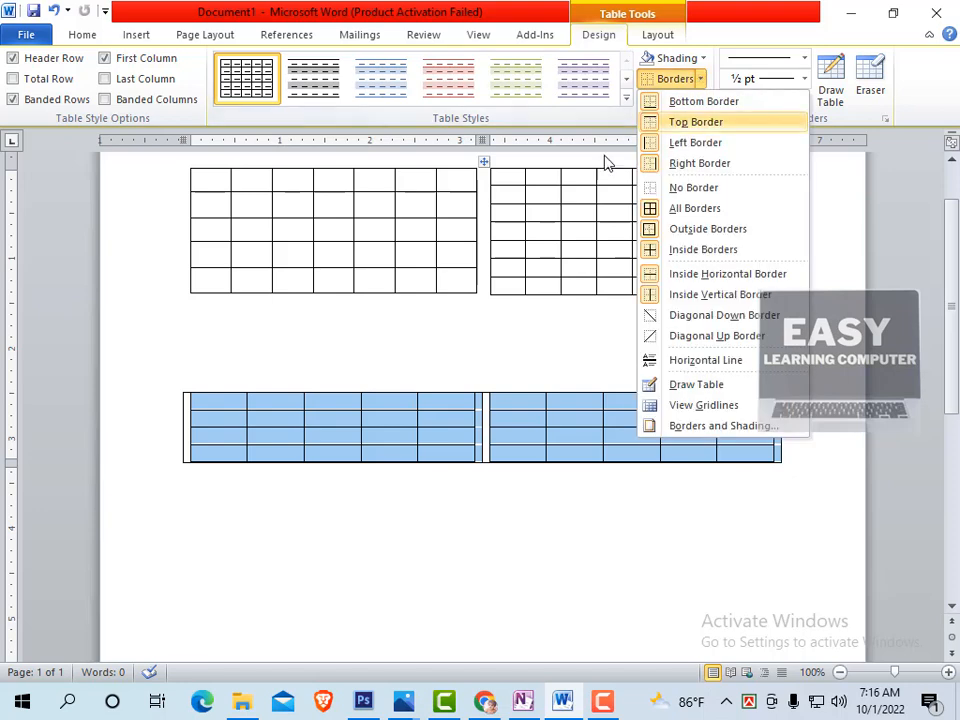
click(685, 189)
click(582, 526)
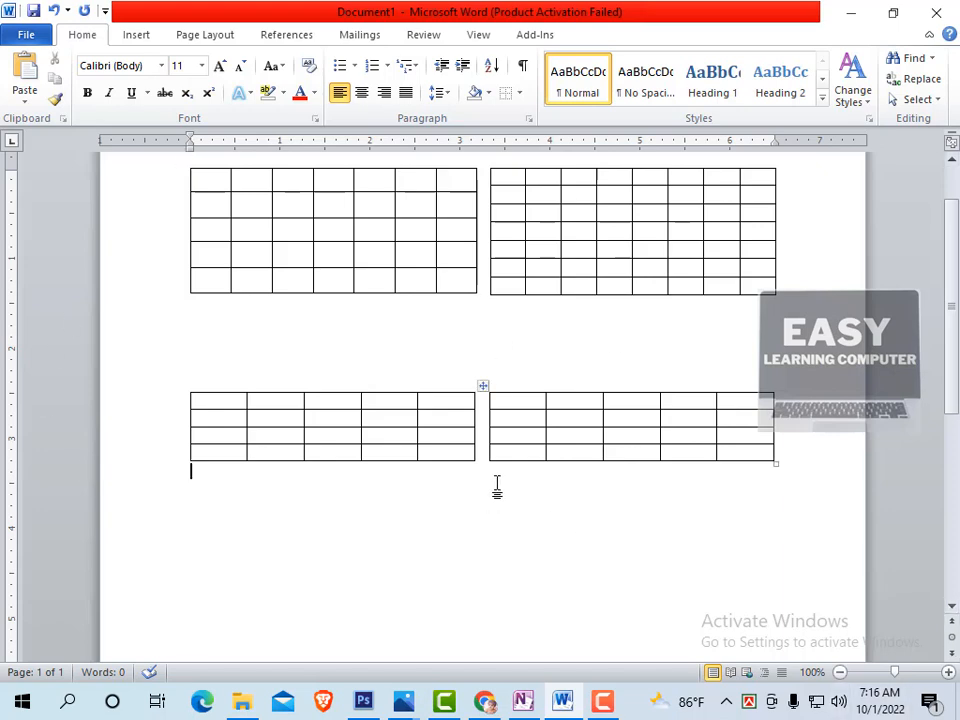
Step: Add blank lines below the tables, insert a table with three columns and one row there, and increase its row height
key(Return)
key(Return)
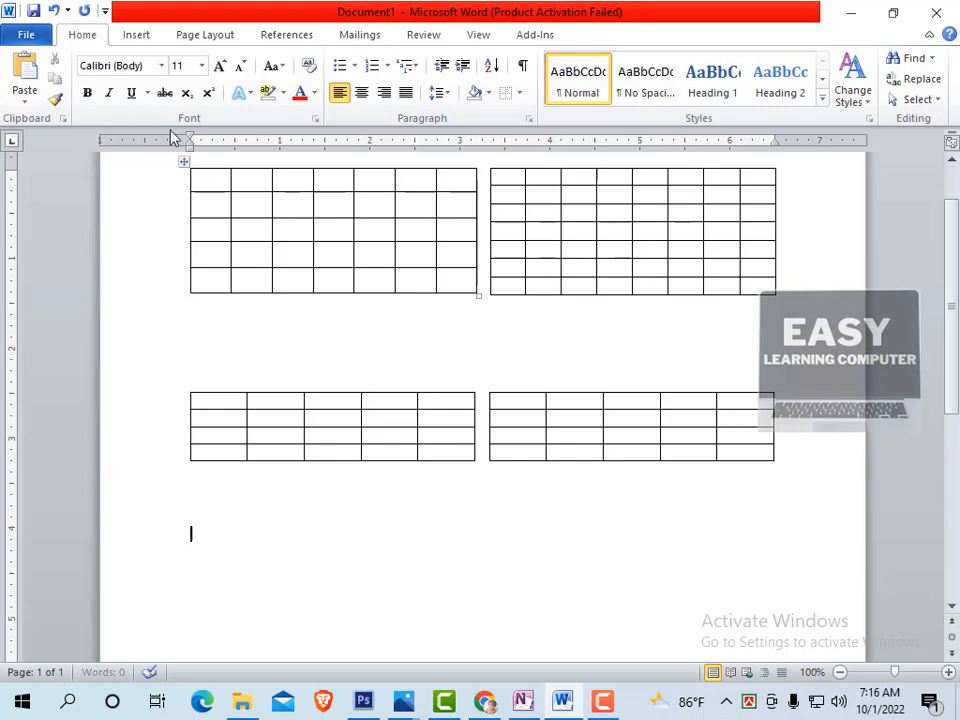
click(132, 38)
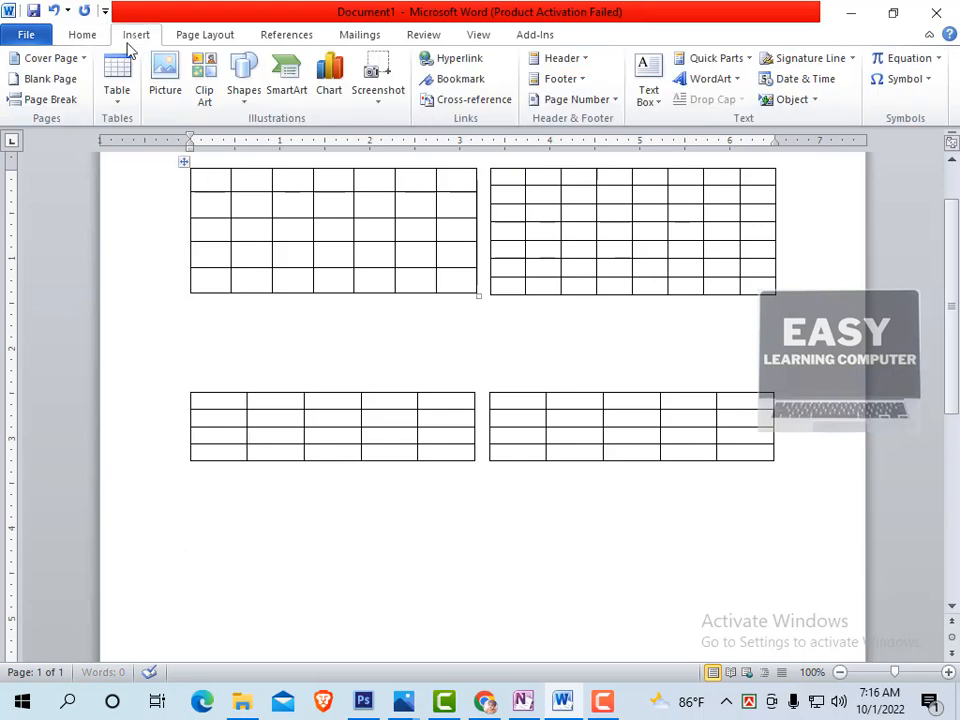
click(119, 98)
click(147, 141)
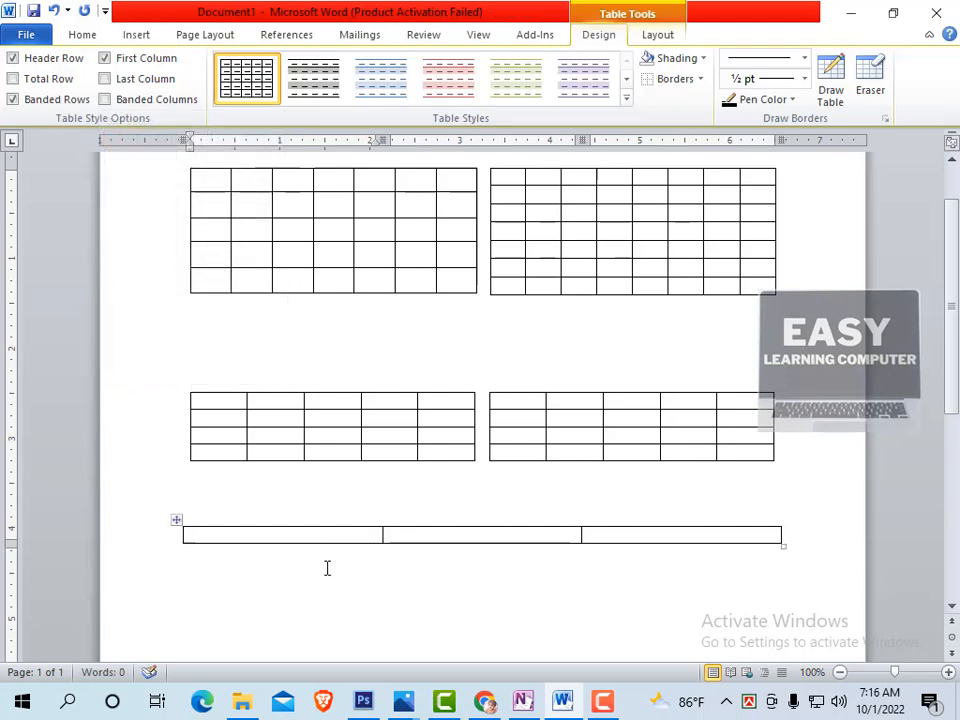
drag(783, 549, 785, 600)
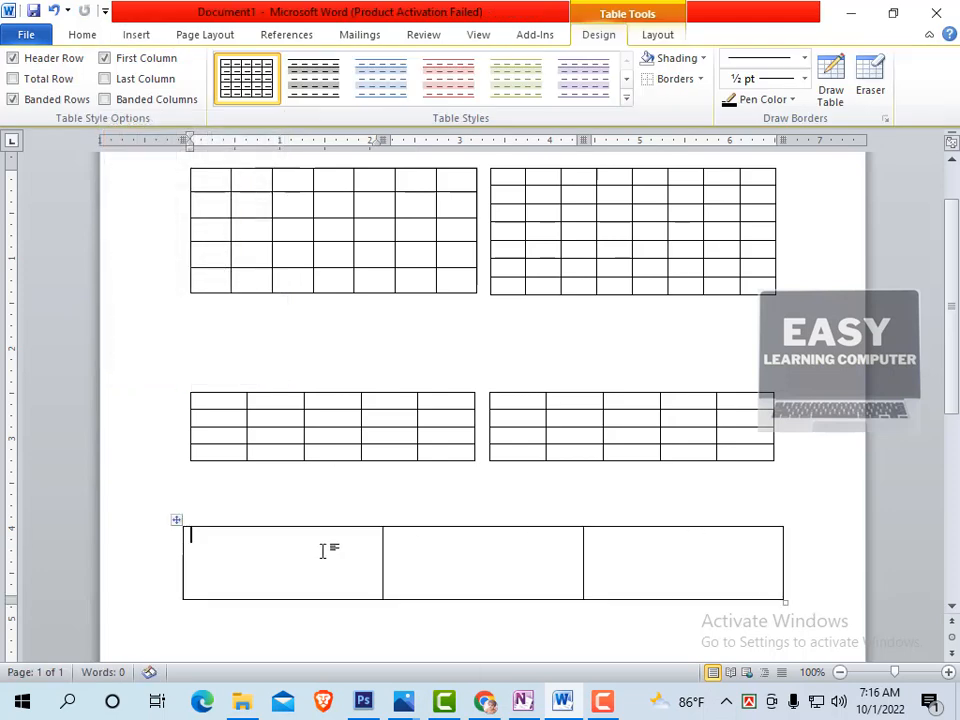
Step: Insert a nested table with 5 columns and 3 rows in the first cell of the three-column table
click(142, 35)
click(117, 90)
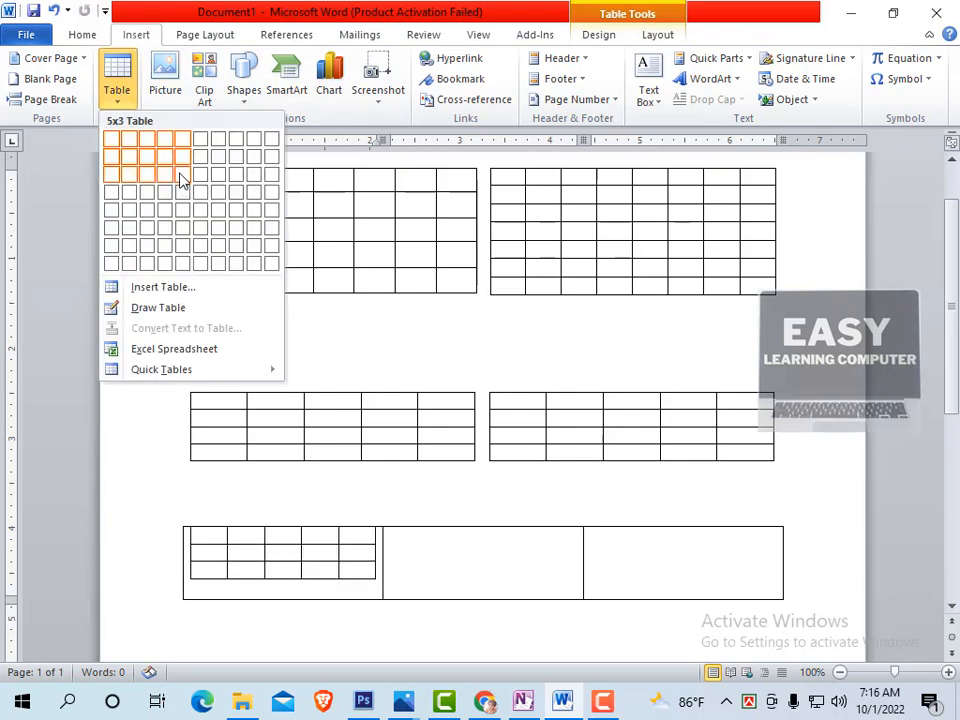
click(182, 181)
Step: Insert a nested table with 5 columns and 3 rows in the second cell of the three-column table
click(516, 568)
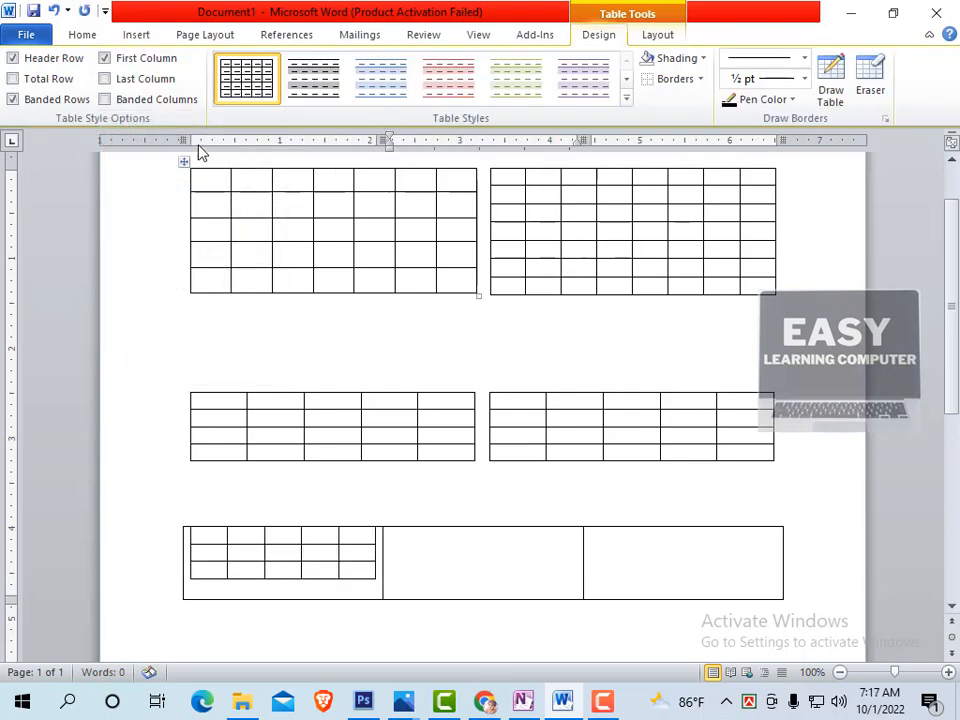
click(136, 35)
click(117, 85)
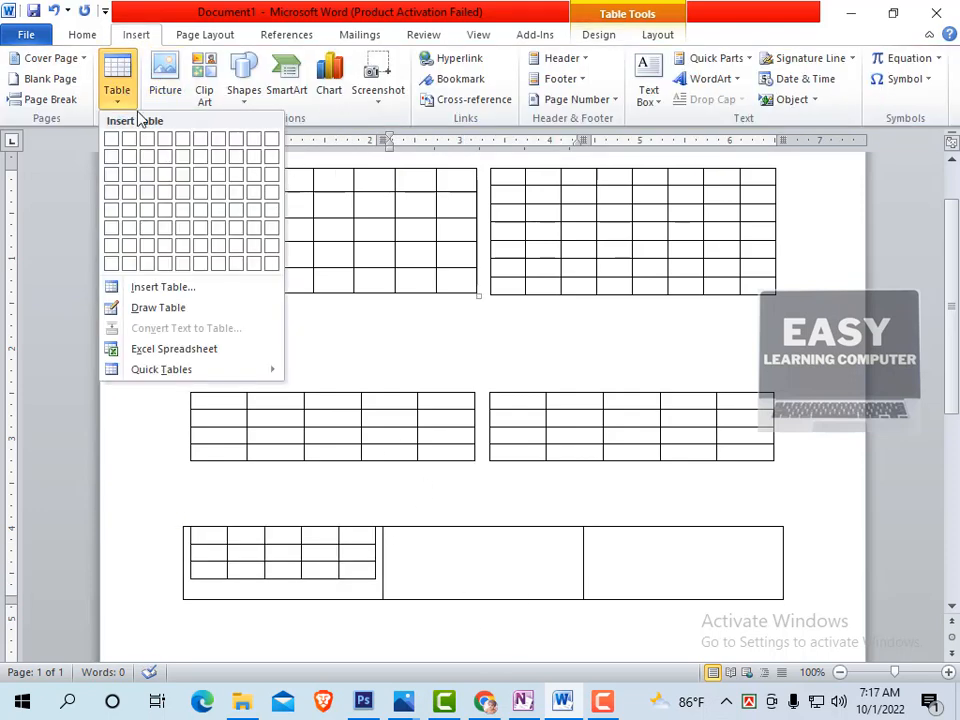
click(193, 180)
Step: Insert a nested table with 5 columns and 3 rows in the third cell of the three-column table
click(658, 561)
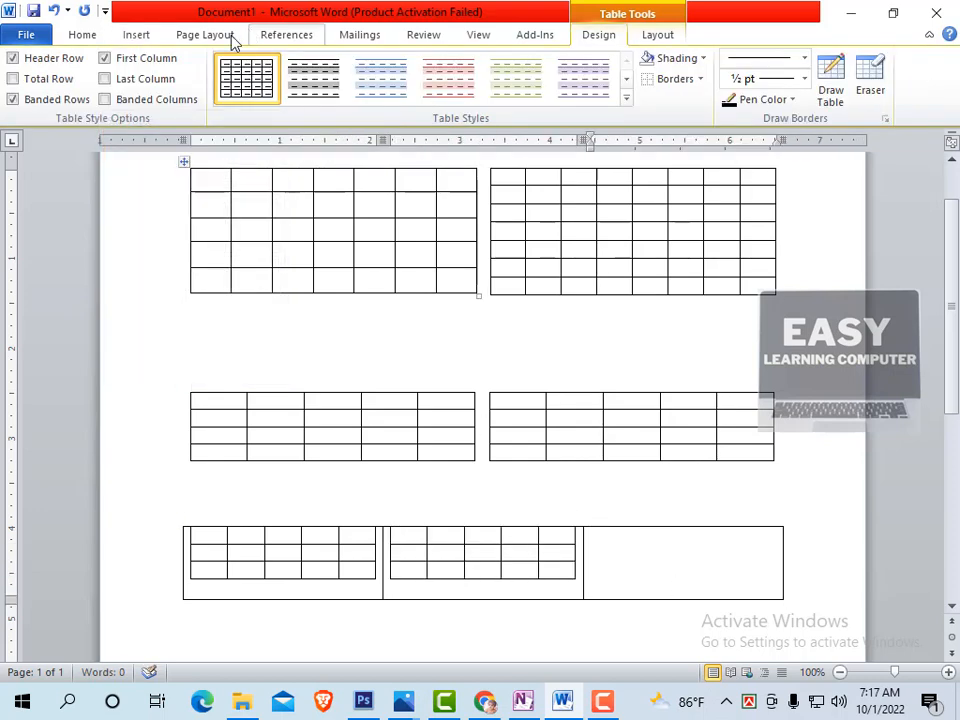
click(136, 35)
click(120, 100)
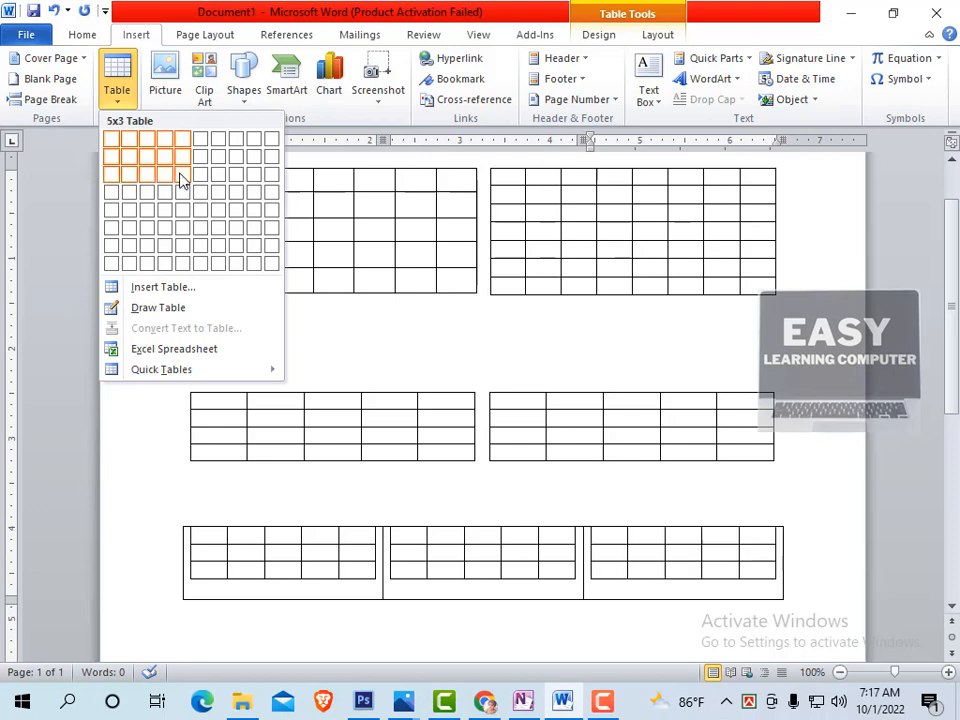
click(183, 180)
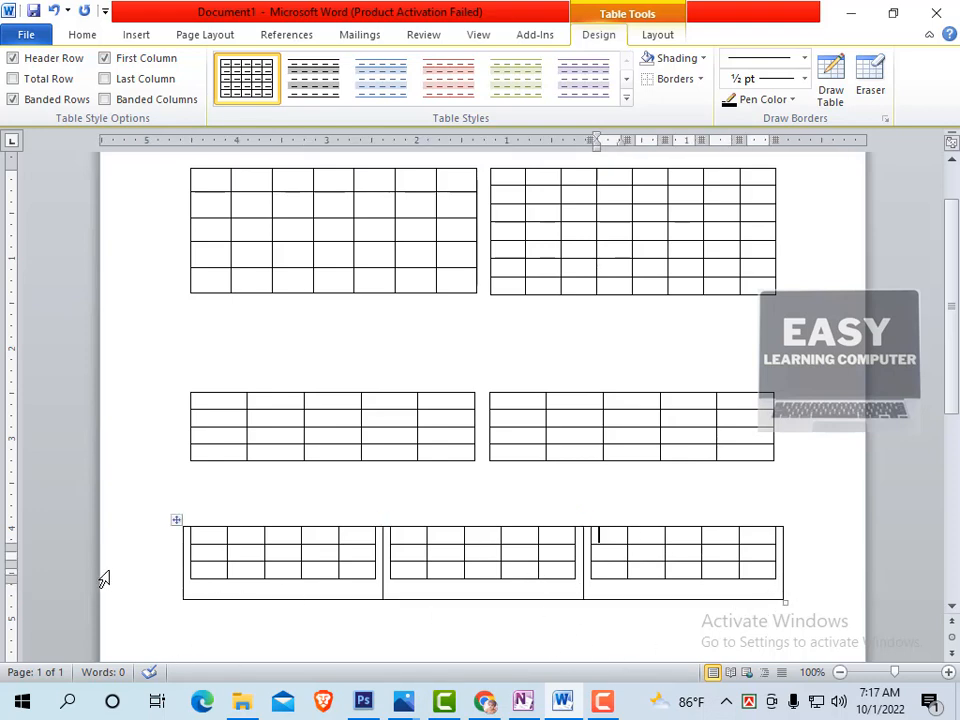
Step: Remove all borders from the outer three-column table around the three nested tables
click(183, 596)
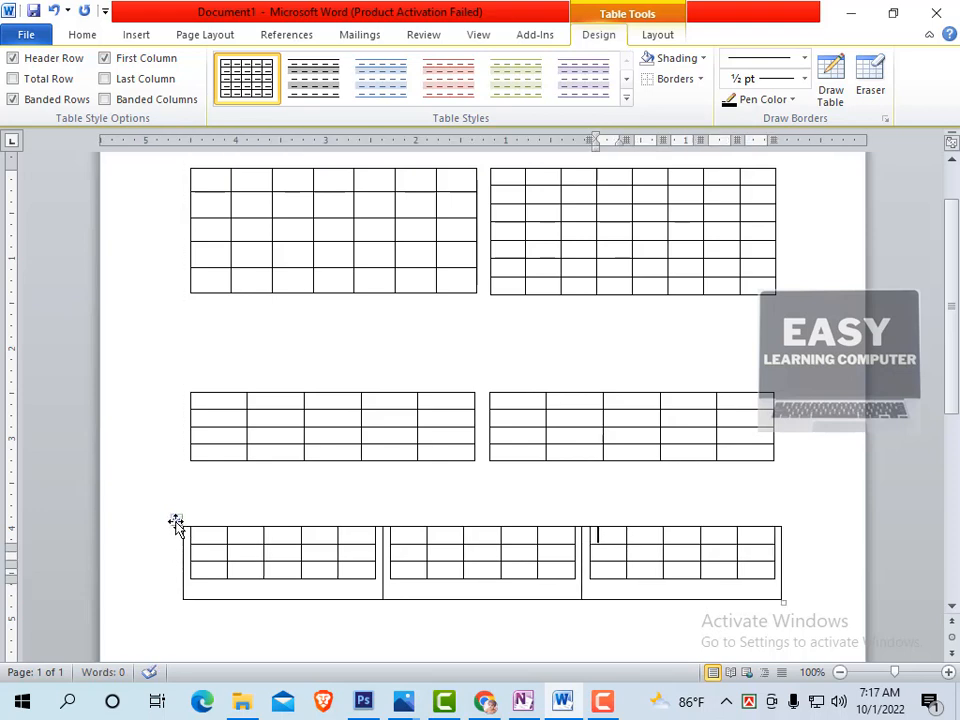
click(175, 522)
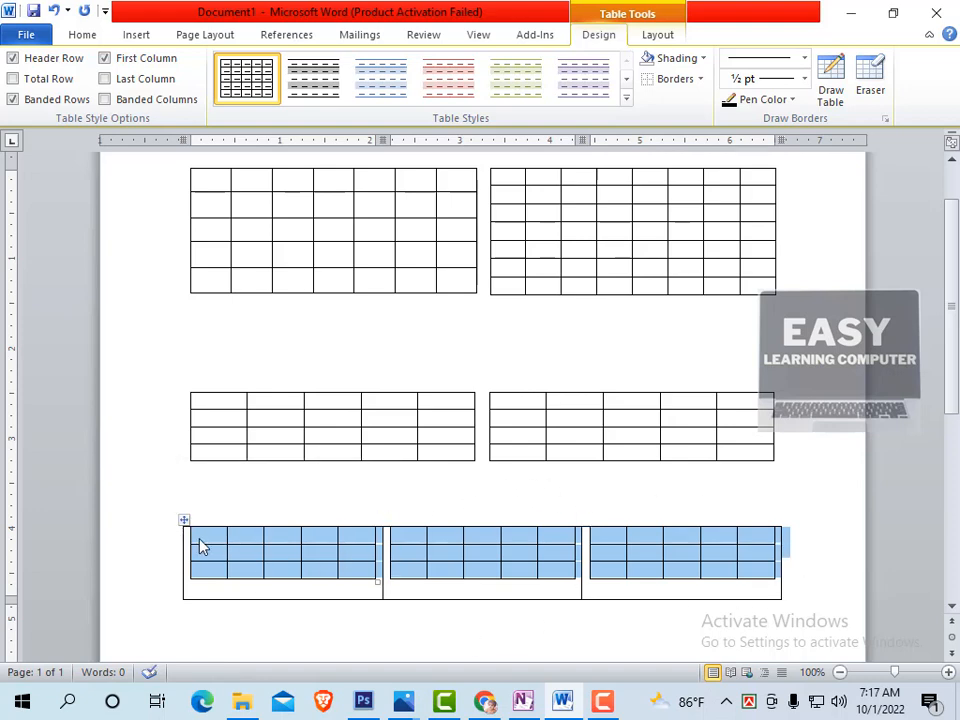
click(701, 79)
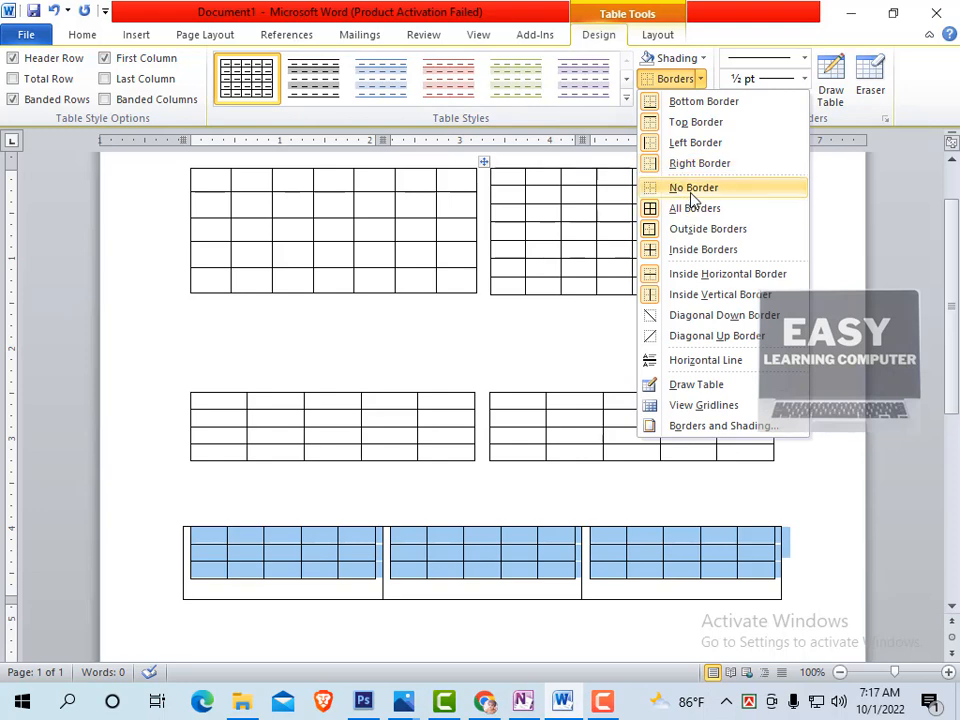
click(691, 191)
click(865, 609)
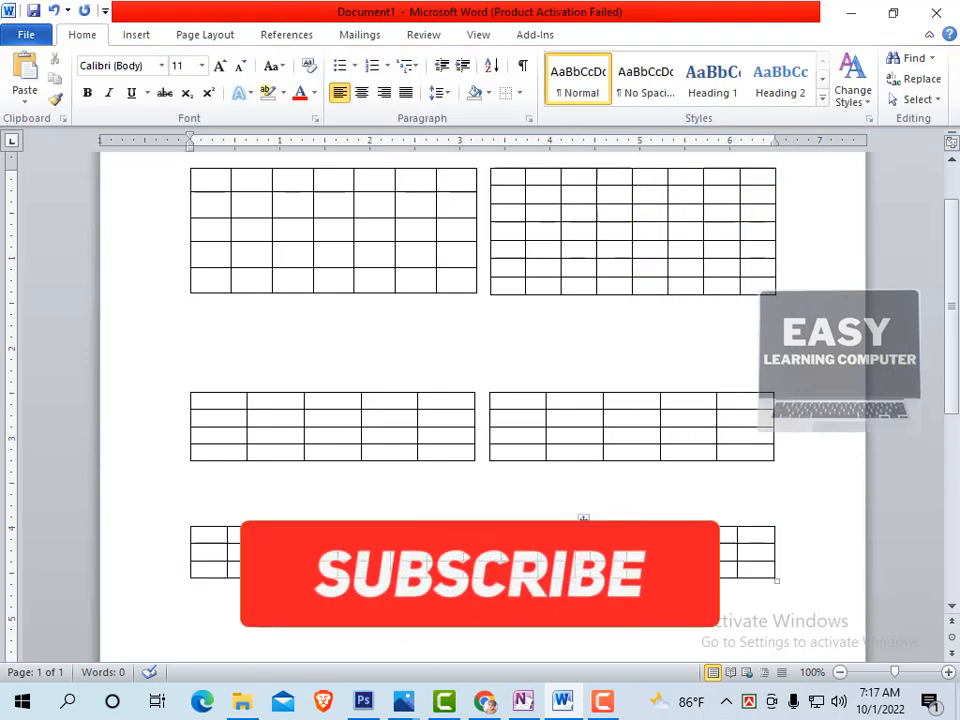